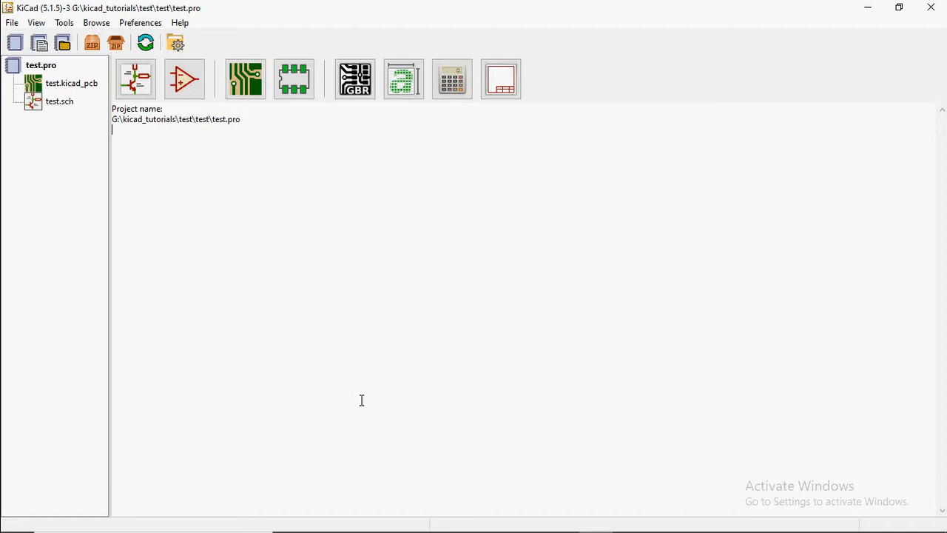
# Step: Open the test project's schematic in Eeschema and examine the empty title block of the sheet
pyautogui.click(137, 85)
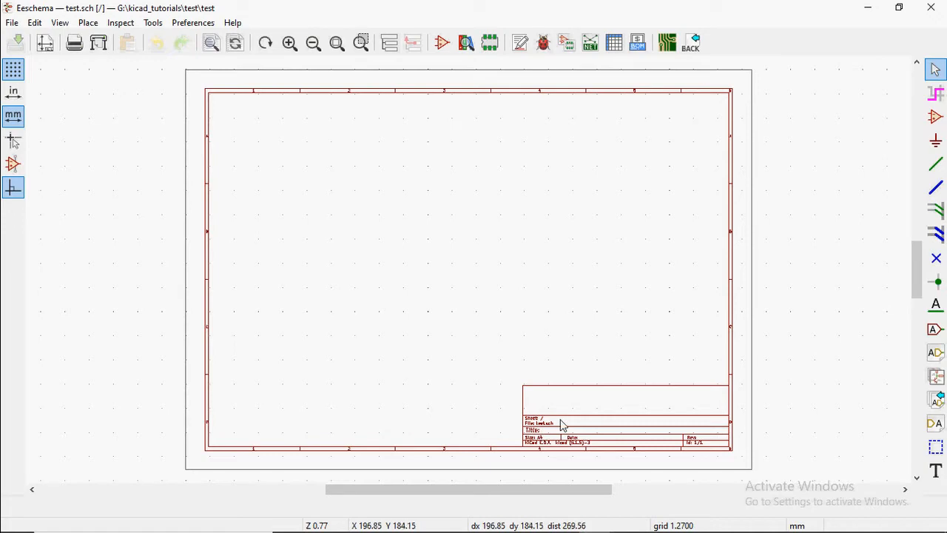
pyautogui.scroll(-1, 556, 425)
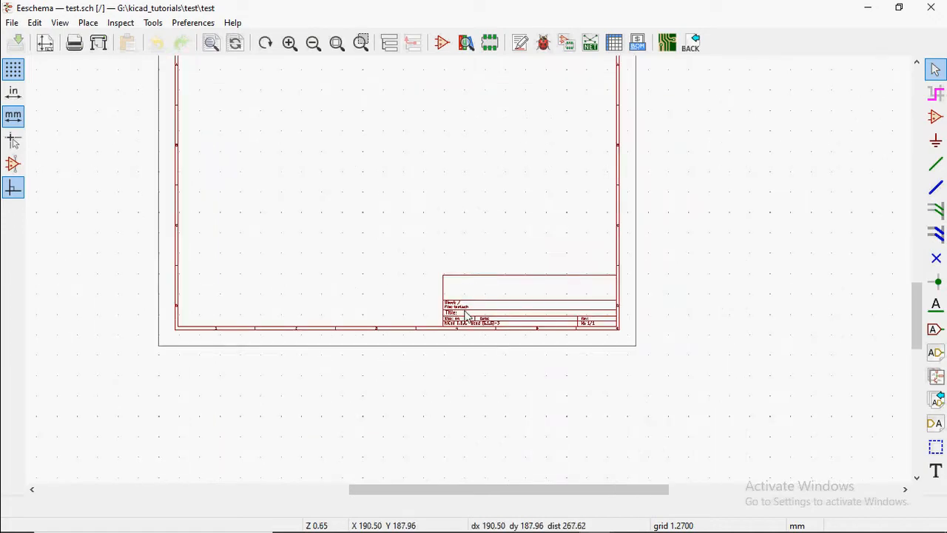
pyautogui.scroll(5, 465, 315)
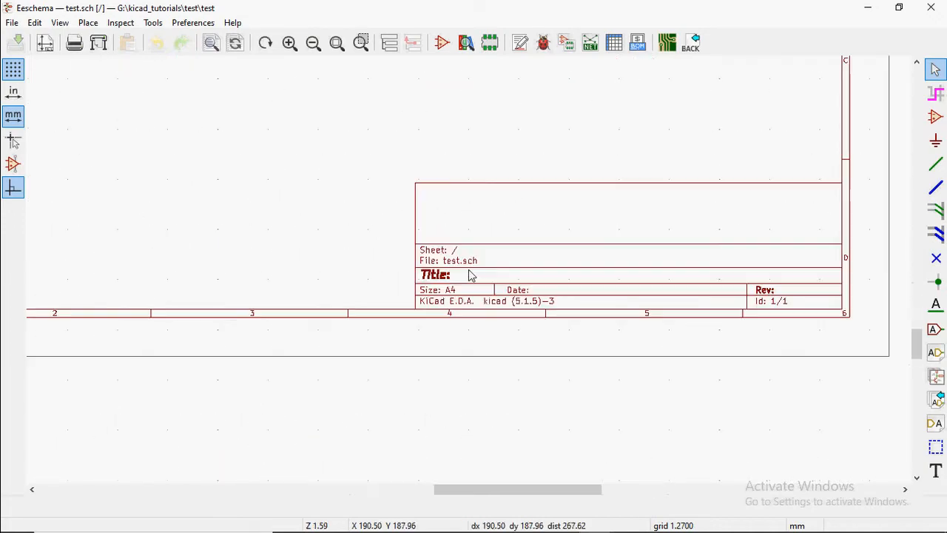
pyautogui.scroll(-3, 469, 275)
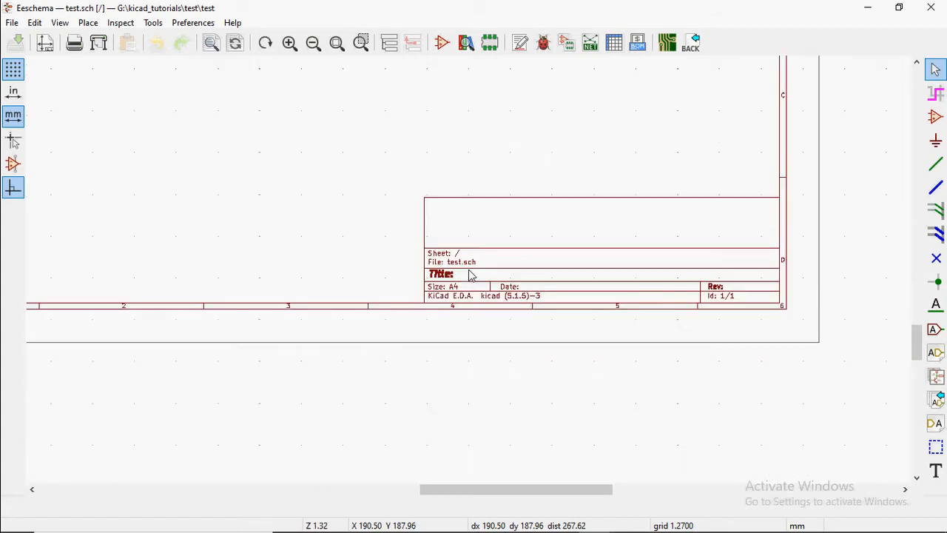
pyautogui.scroll(5, 469, 276)
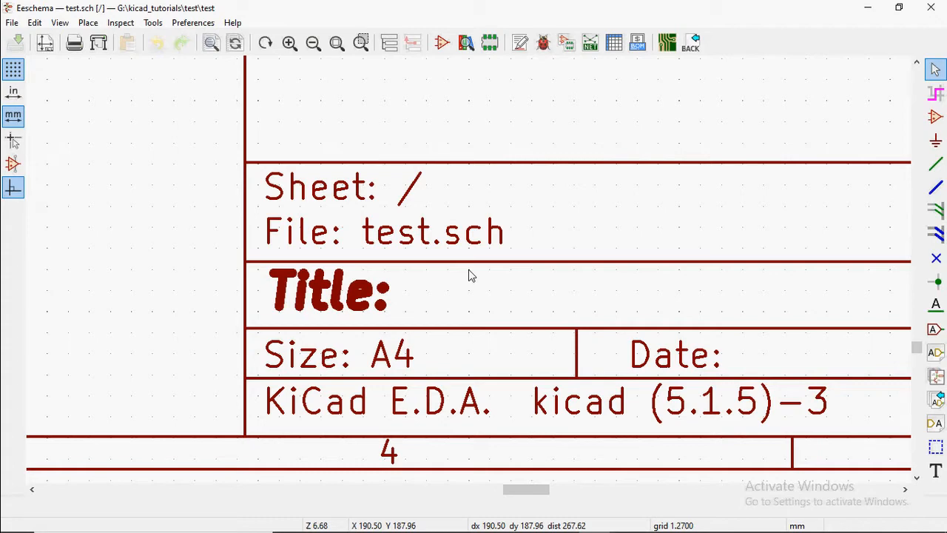
pyautogui.scroll(-5, 469, 275)
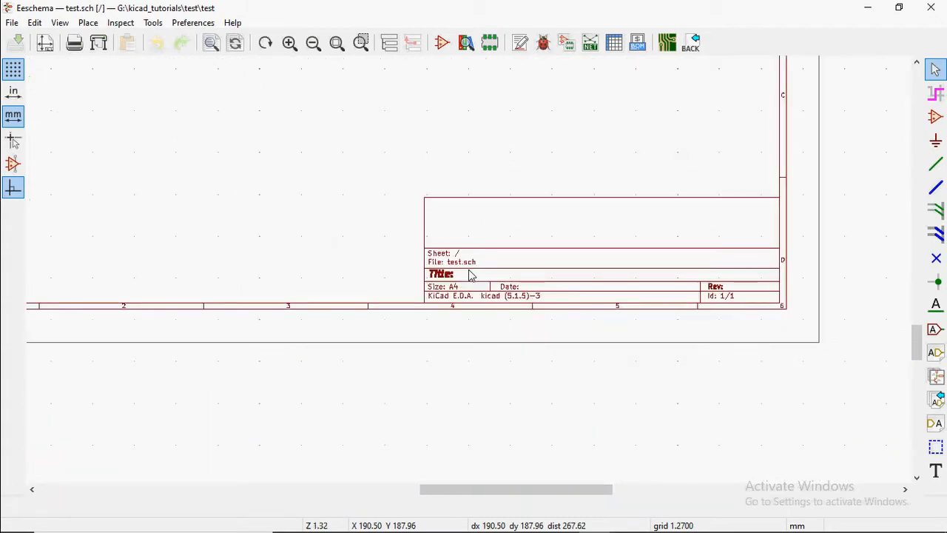
pyautogui.scroll(1, 492, 283)
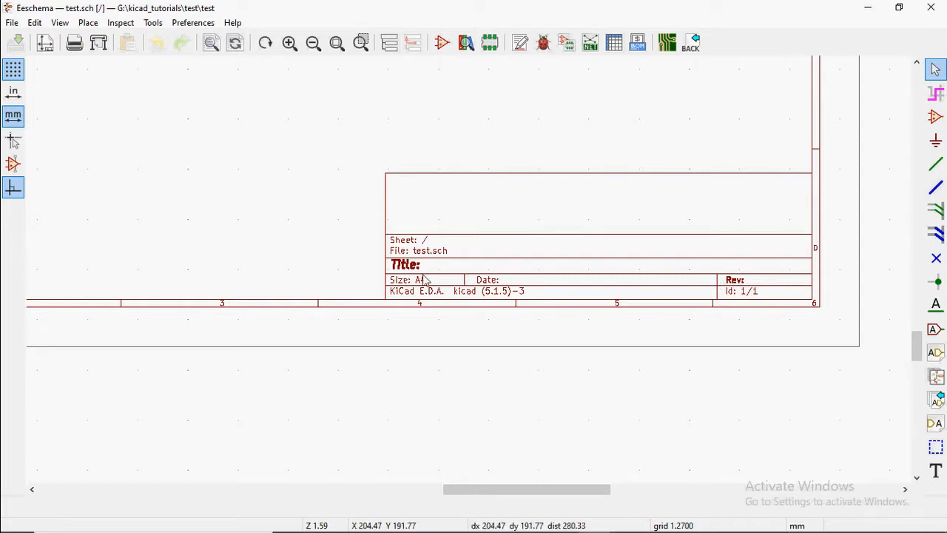
# Step: In the page settings, enter test_newt as the title and karkainandre tamil as the company
pyautogui.click(45, 44)
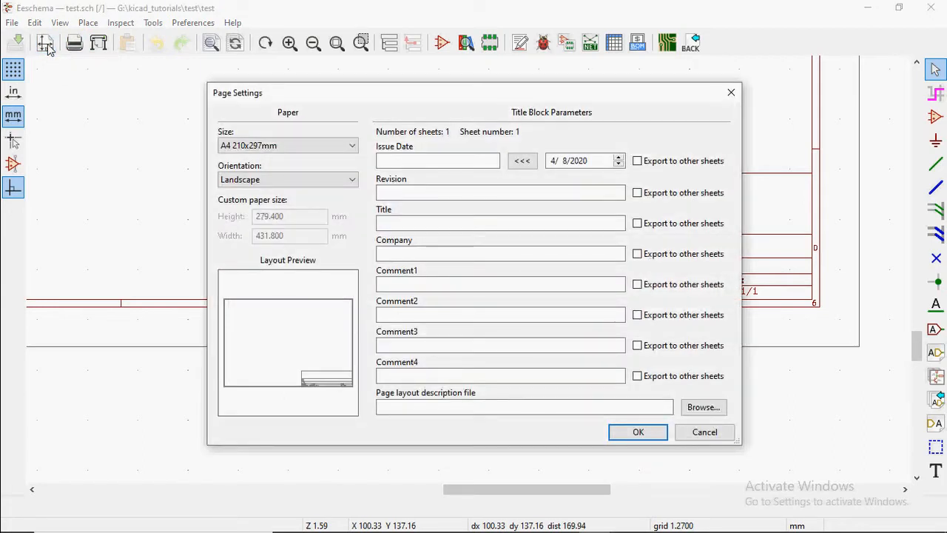
pyautogui.click(420, 193)
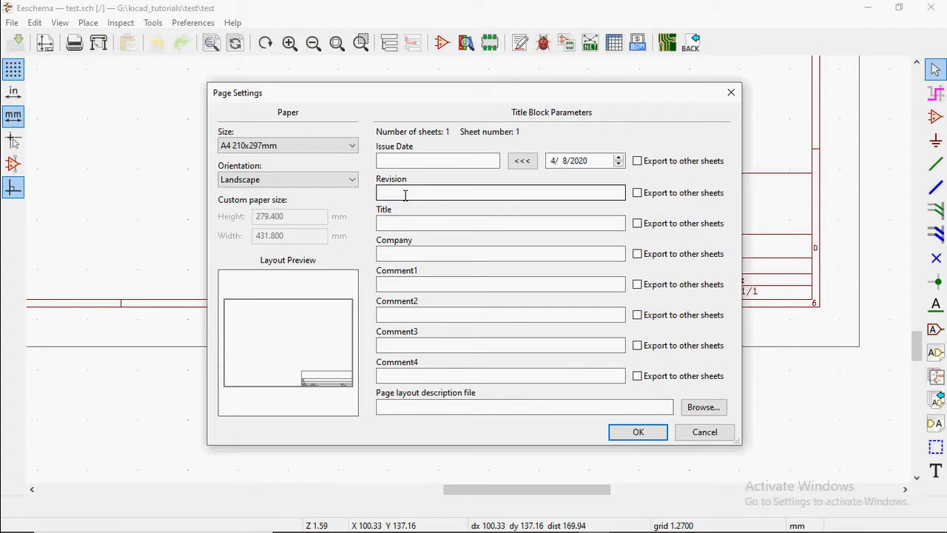
pyautogui.click(410, 223)
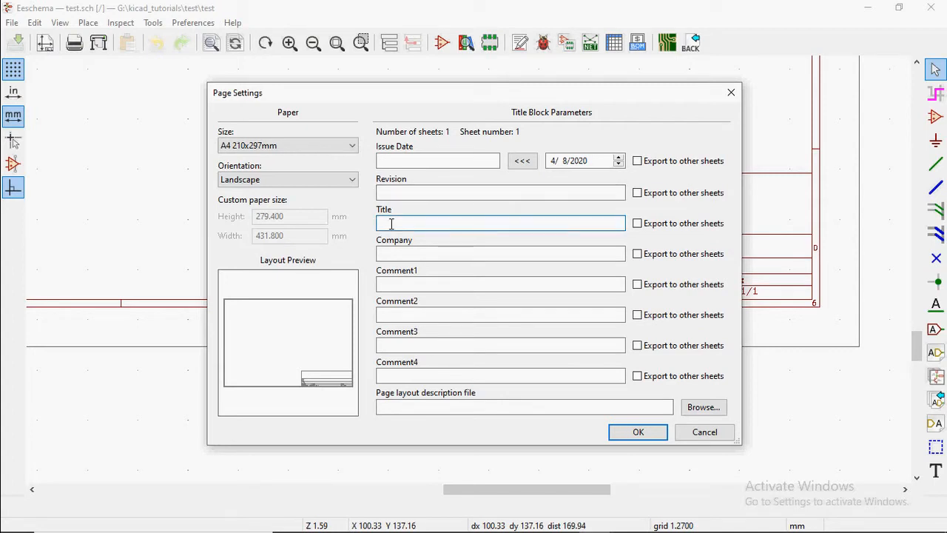
pyautogui.write('test_new')
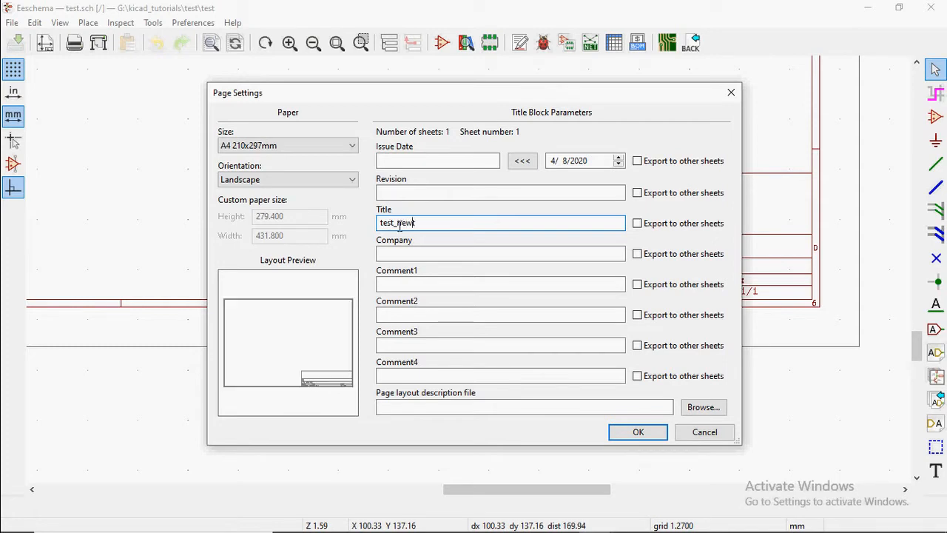
pyautogui.click(391, 252)
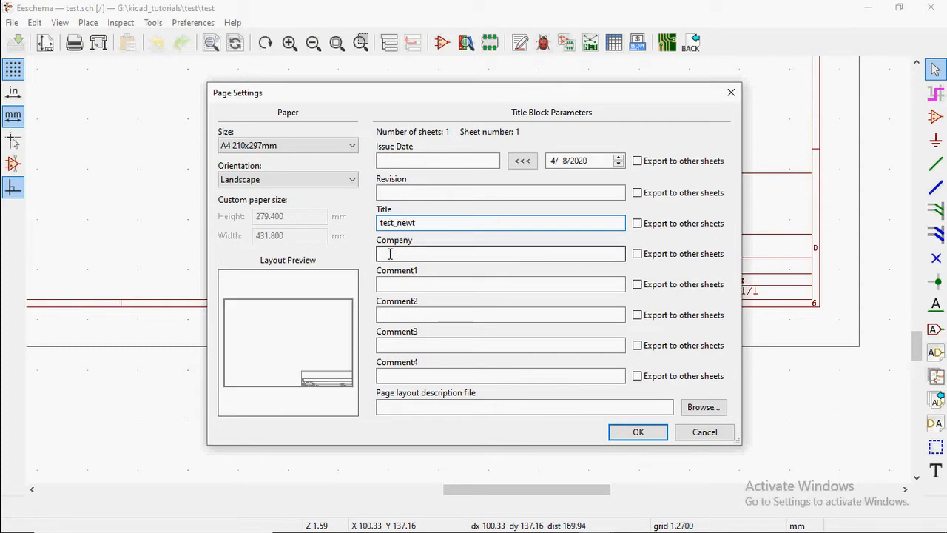
pyautogui.write('kar')
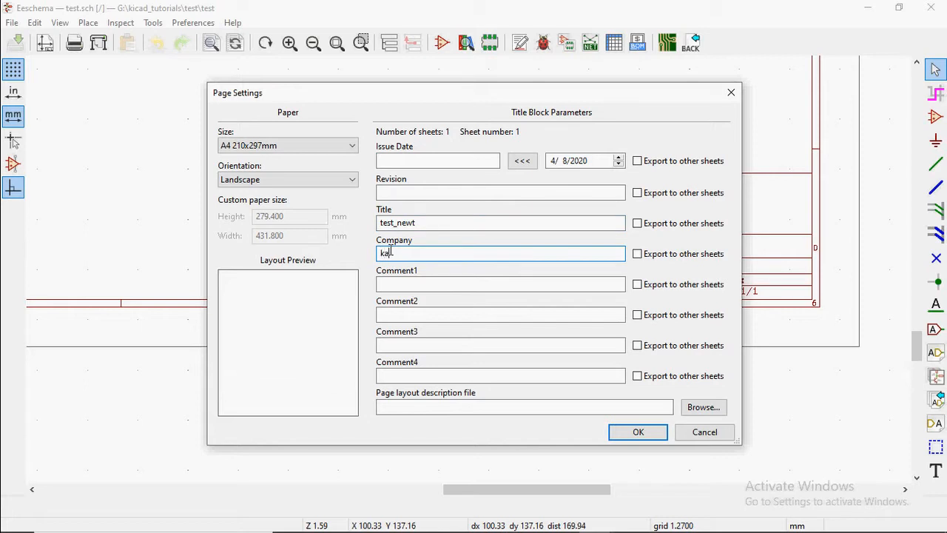
pyautogui.write('kainandre')
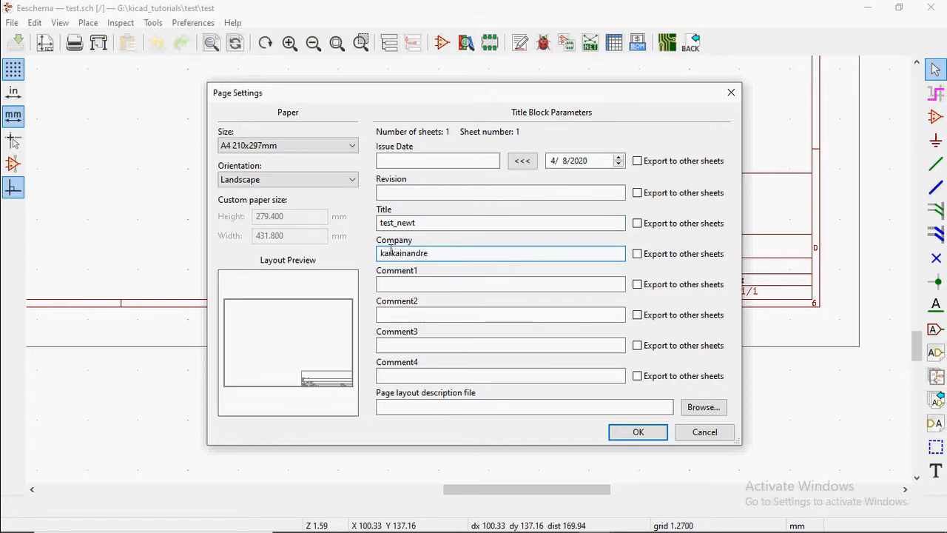
pyautogui.write(' tamil')
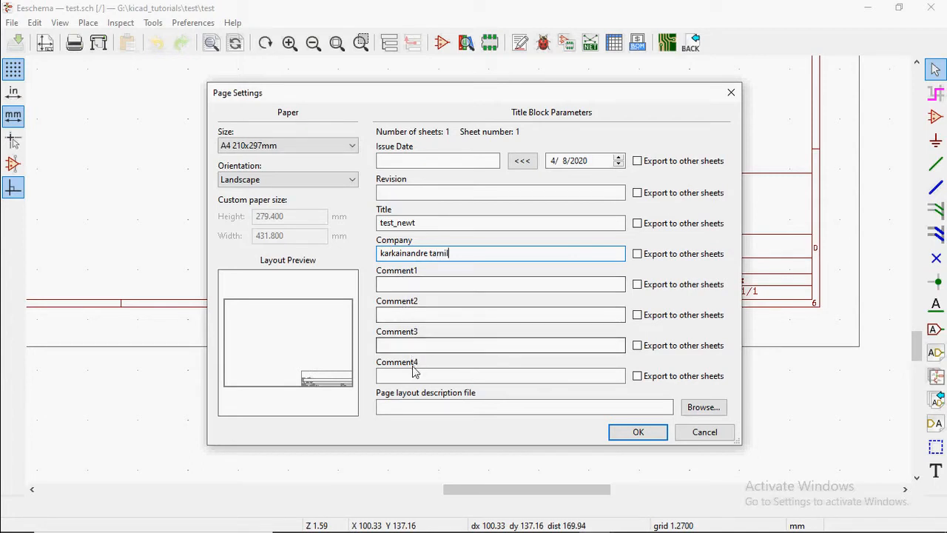
# Step: Set the issue date to 2020-04-08 and the revision to rev_0, and apply the page settings
pyautogui.click(521, 161)
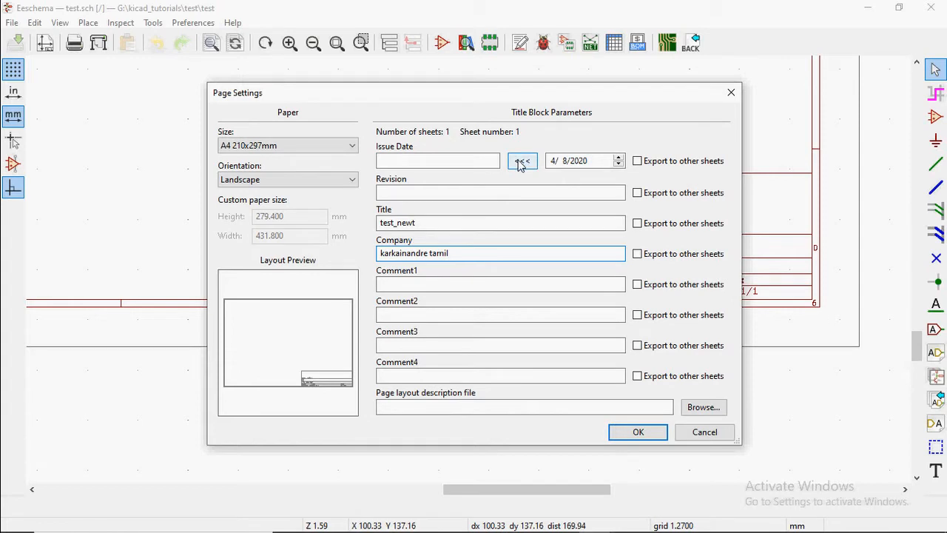
pyautogui.click(393, 192)
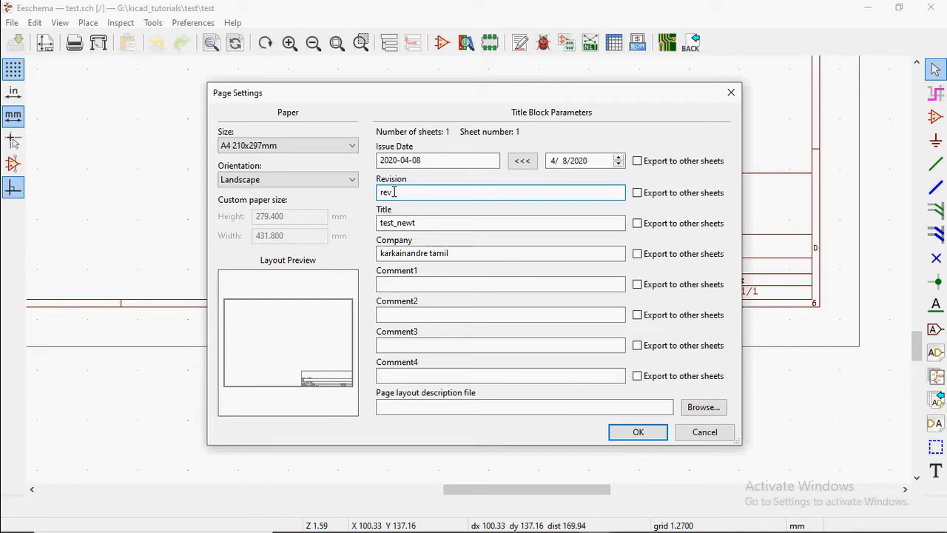
pyautogui.click(636, 435)
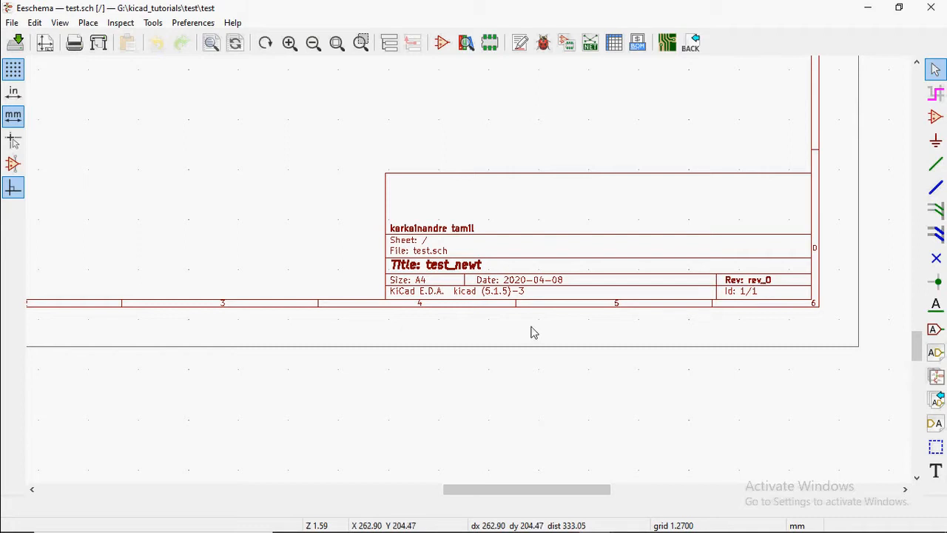
# Step: Place a resistor symbol (R) from the Device library on the empty schematic sheet
pyautogui.press('Home')
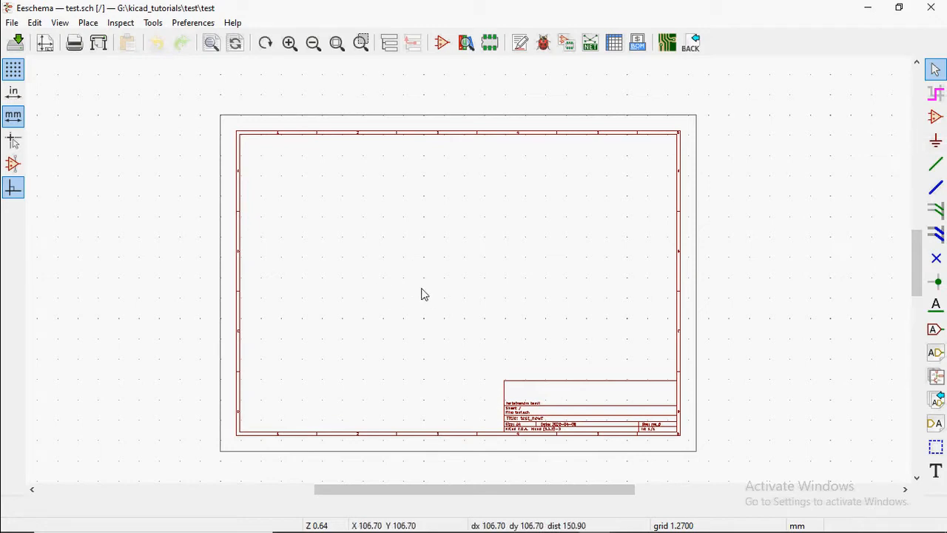
pyautogui.click(941, 118)
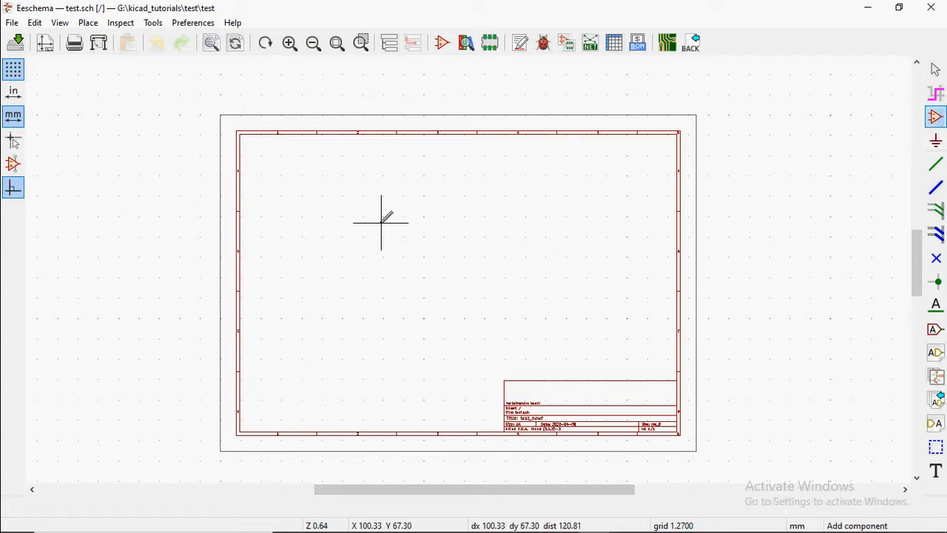
pyautogui.scroll(1, 471, 265)
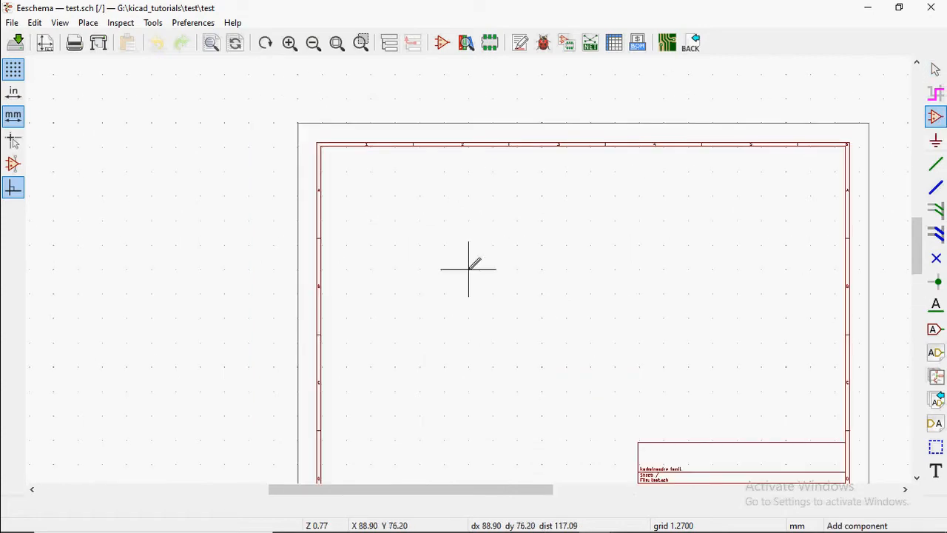
pyautogui.scroll(-1, 466, 274)
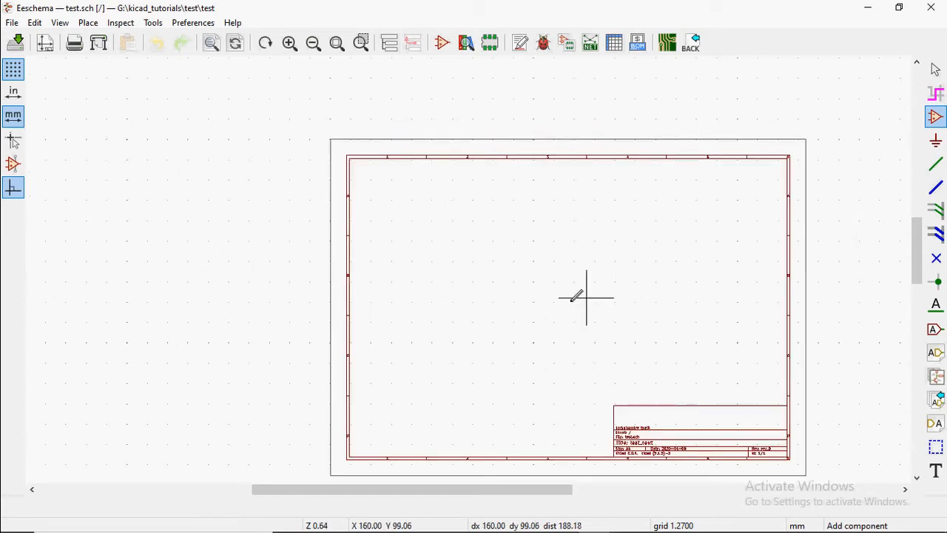
pyautogui.scroll(5, 472, 266)
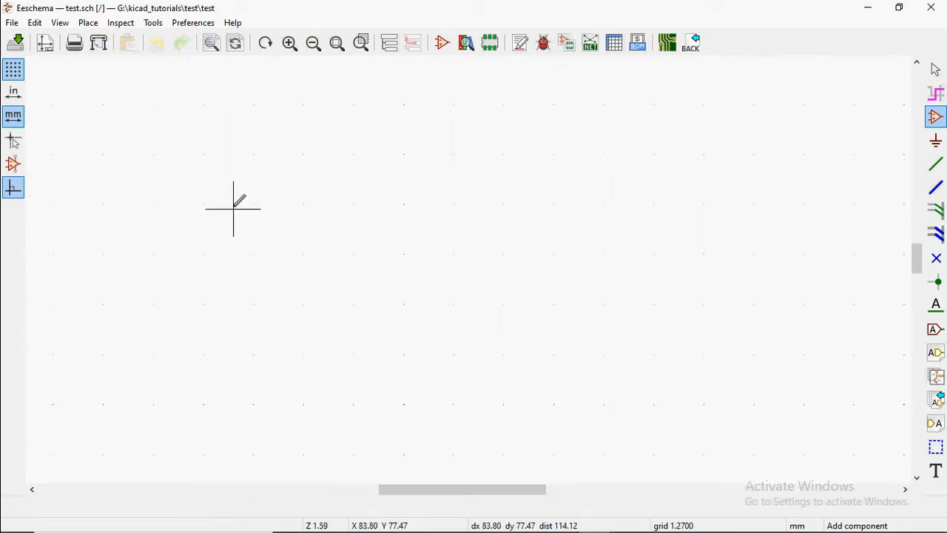
pyautogui.click(188, 193)
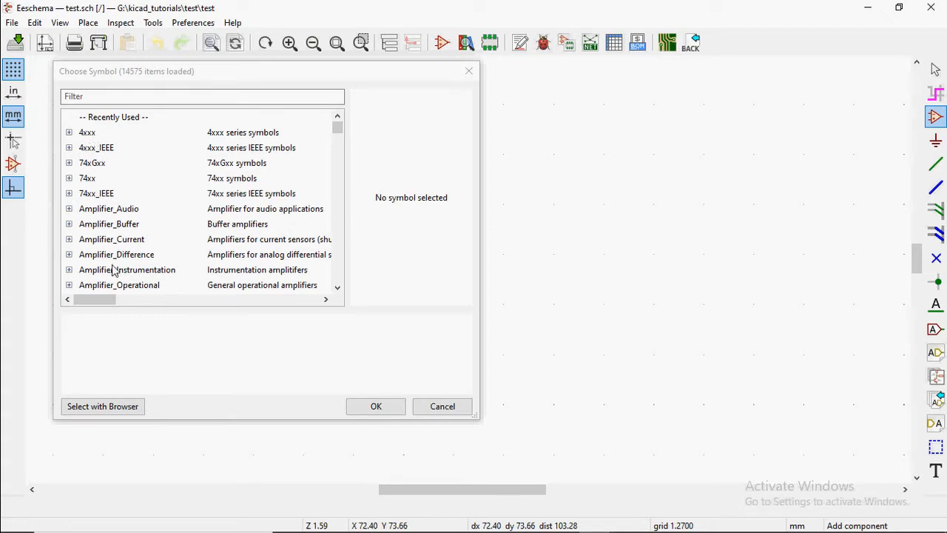
pyautogui.click(87, 97)
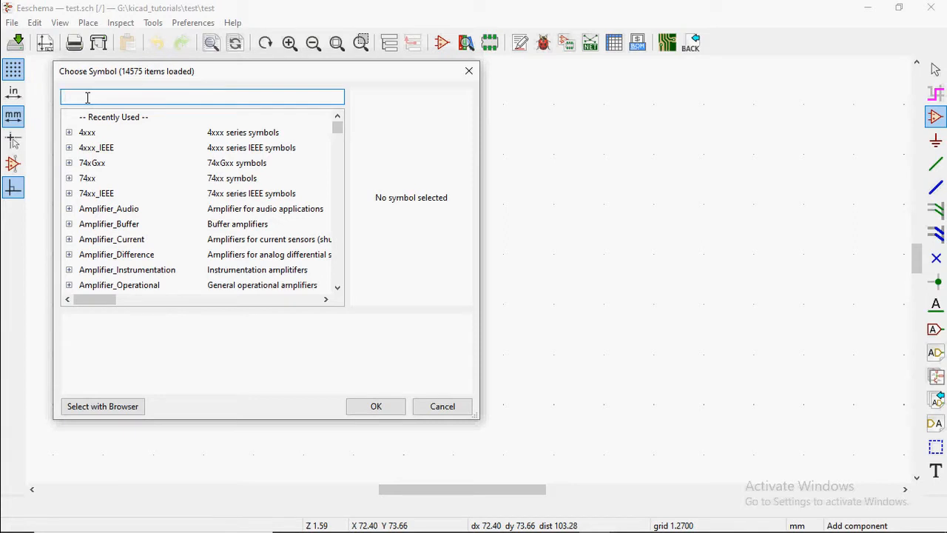
pyautogui.write('r')
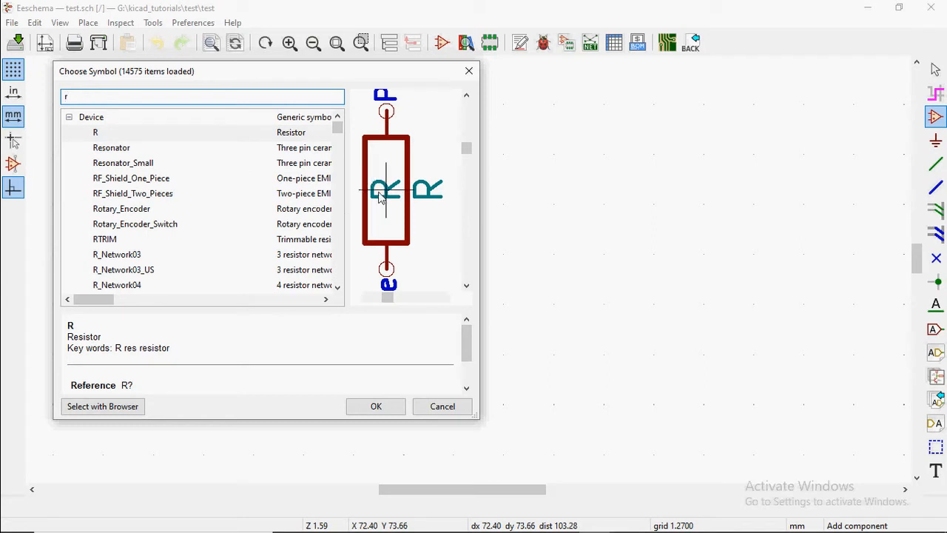
pyautogui.click(103, 133)
pyautogui.click(375, 411)
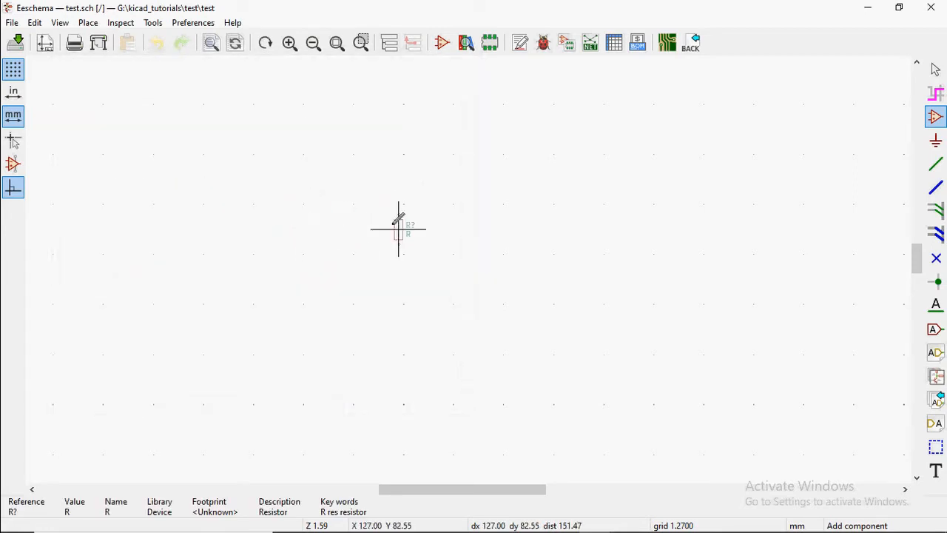
pyautogui.click(303, 179)
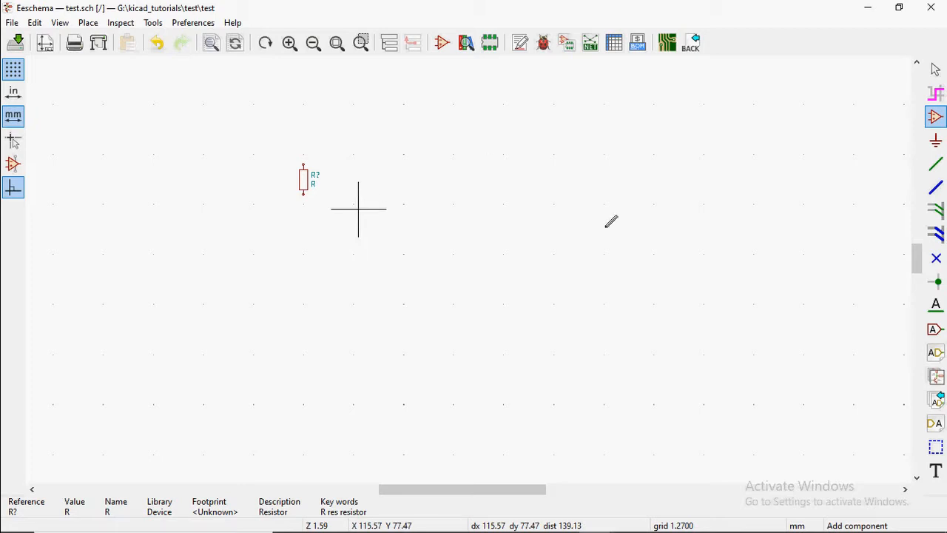
# Step: Place an unpolarized capacitor symbol (C) from the Device library to the right of the resistor and slightly above it
pyautogui.click(407, 252)
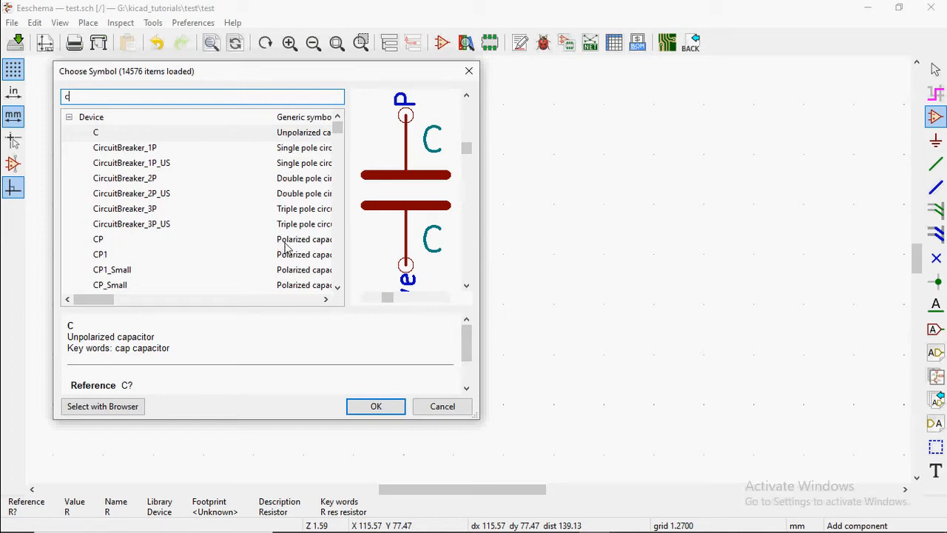
pyautogui.click(102, 241)
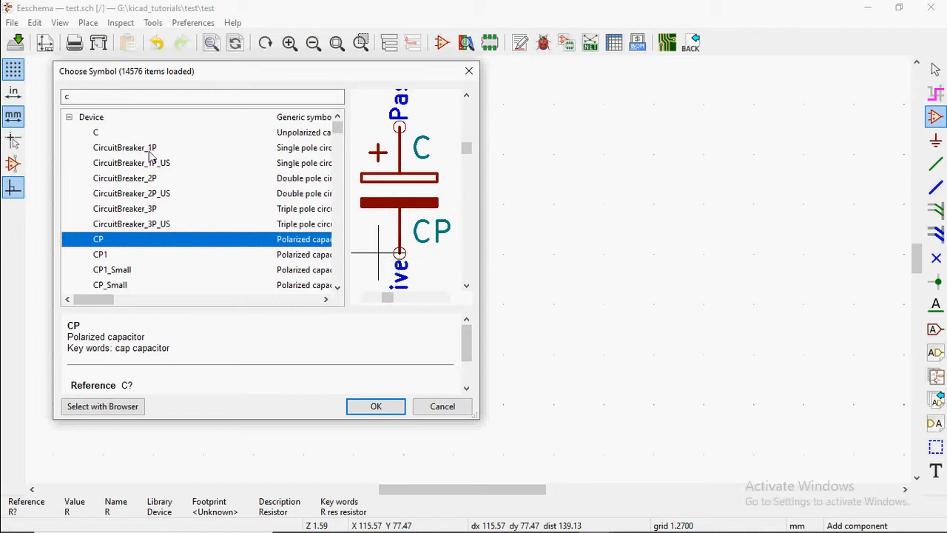
pyautogui.click(109, 136)
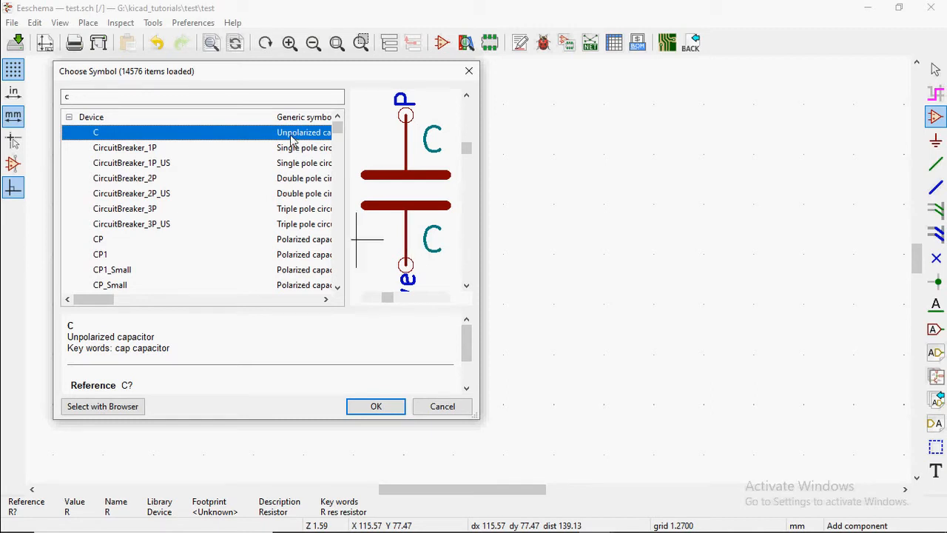
pyautogui.click(373, 406)
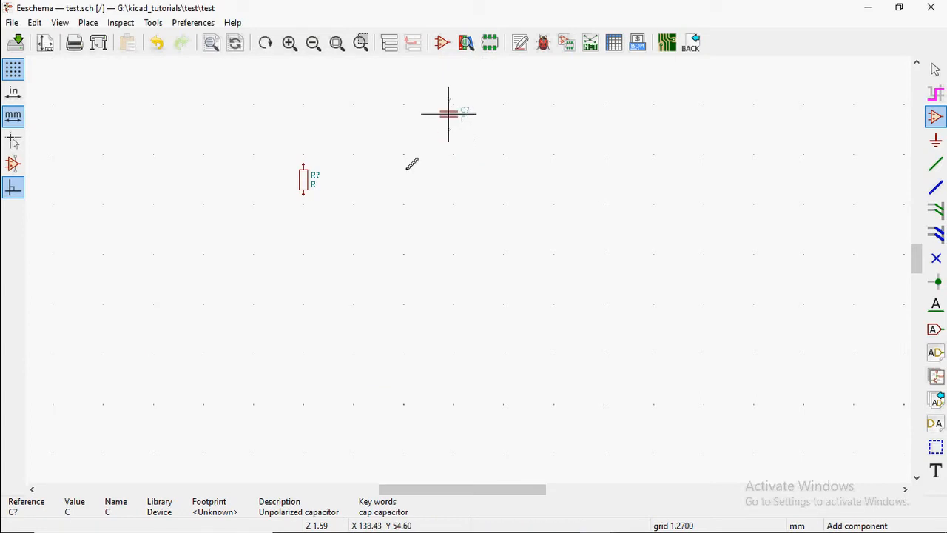
pyautogui.click(388, 154)
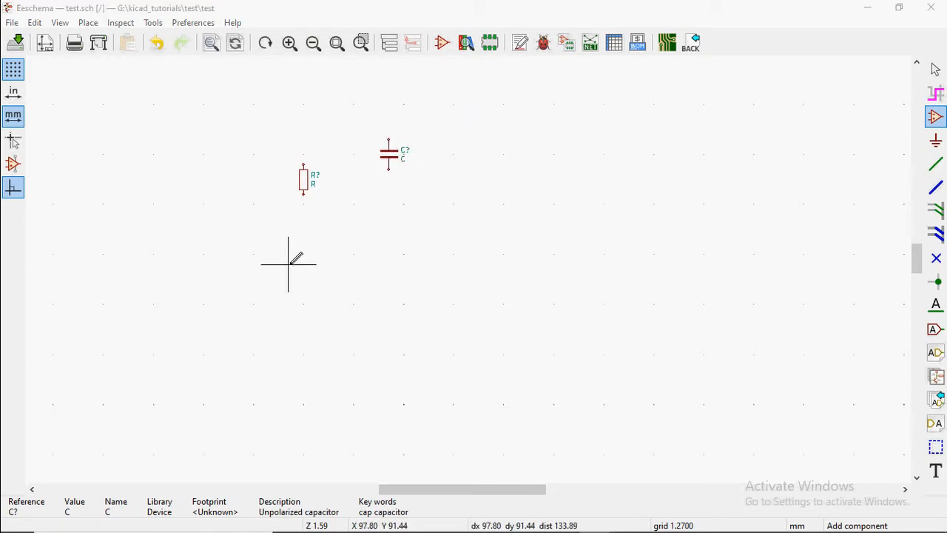
# Step: Start adding another symbol and search the symbol library for diode
pyautogui.click(289, 263)
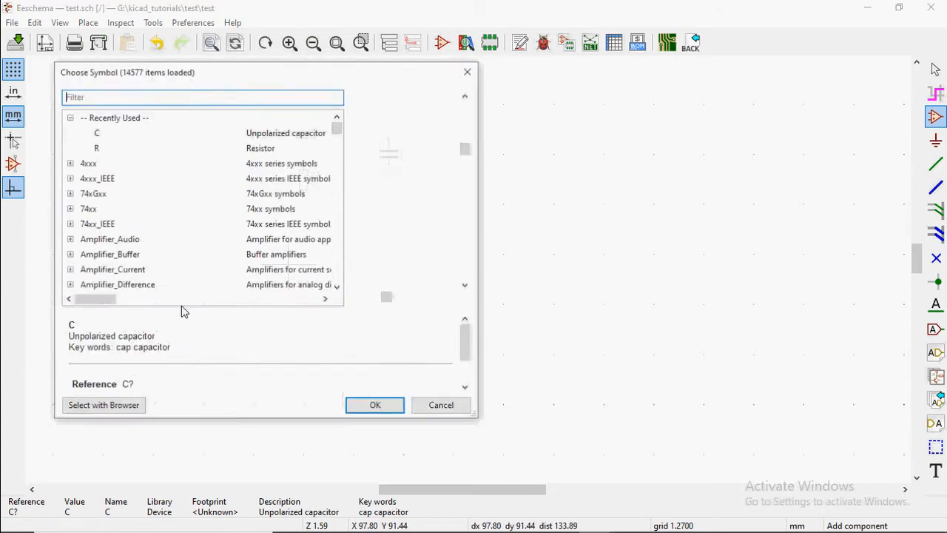
pyautogui.click(98, 98)
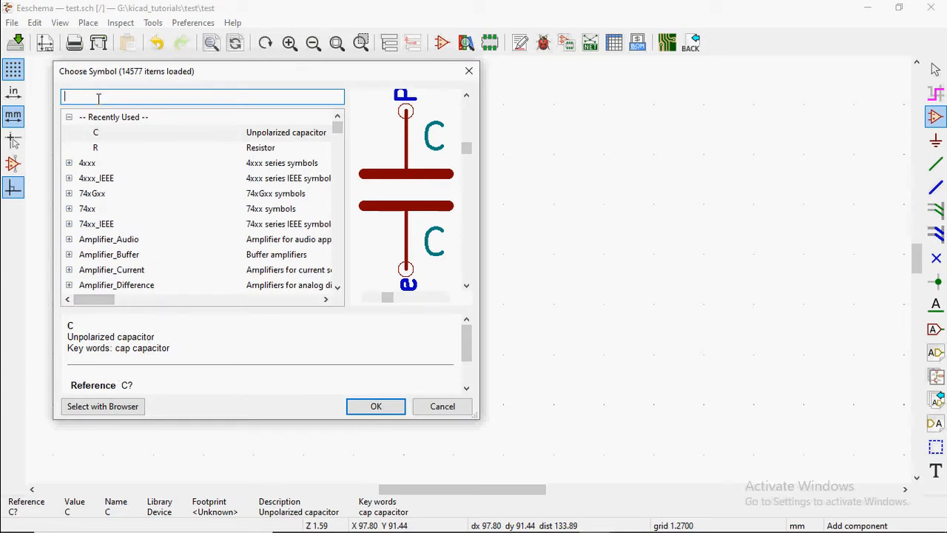
pyautogui.write('dio')
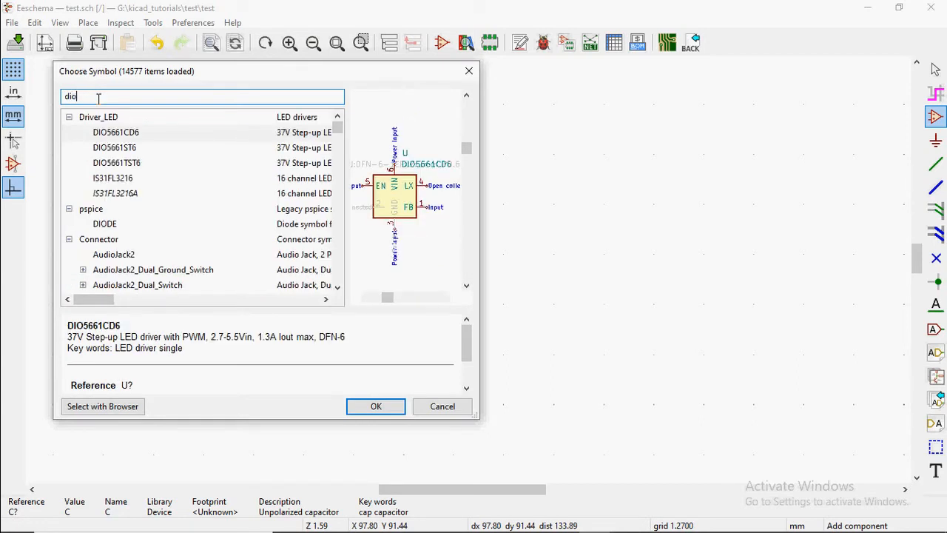
pyautogui.write('de')
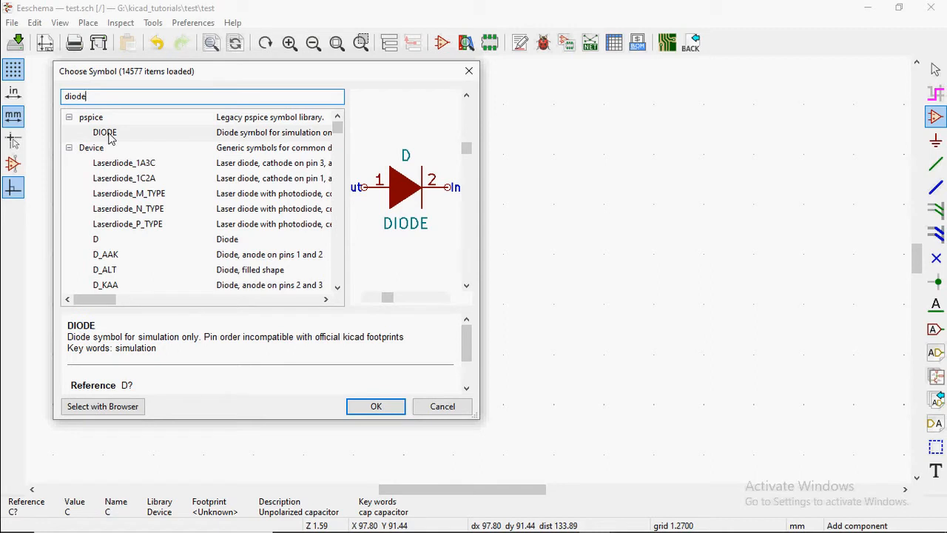
# Step: Compare the previews of the D, DIODE and D_Small symbols and look through the other diode variants in the results
pyautogui.click(95, 240)
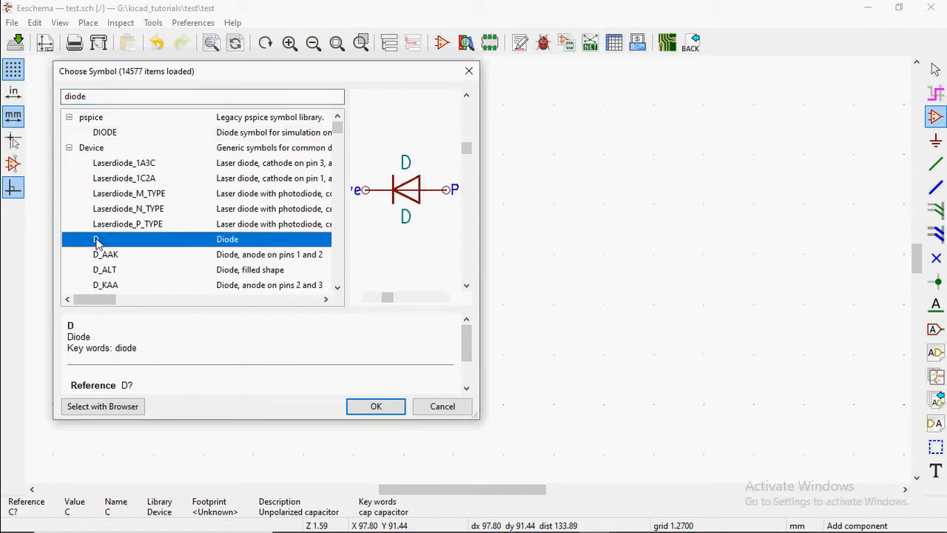
pyautogui.click(114, 133)
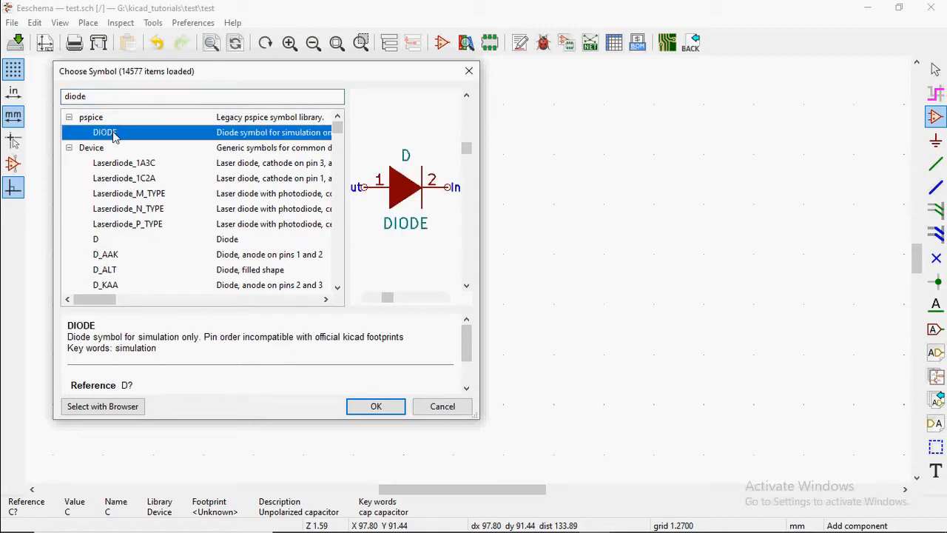
pyautogui.scroll(-1, 130, 240)
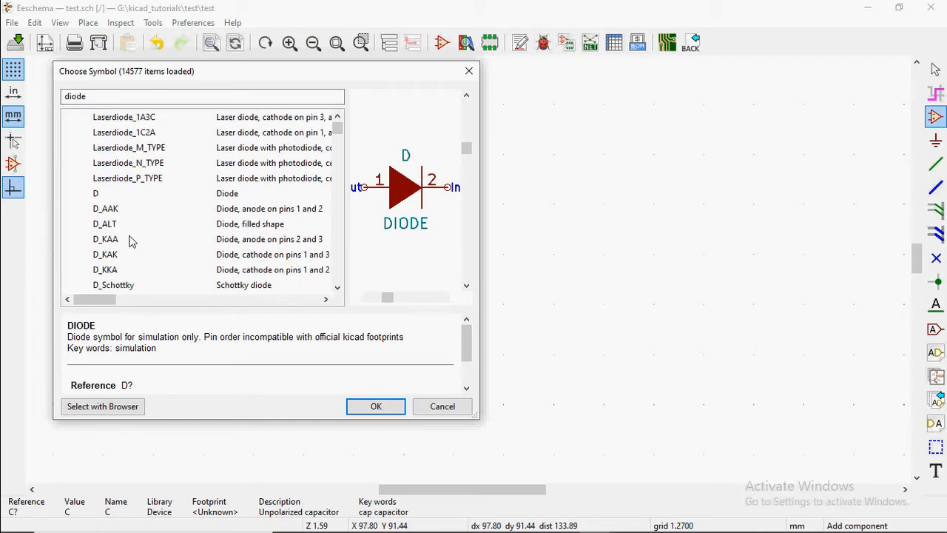
pyautogui.scroll(-4, 129, 241)
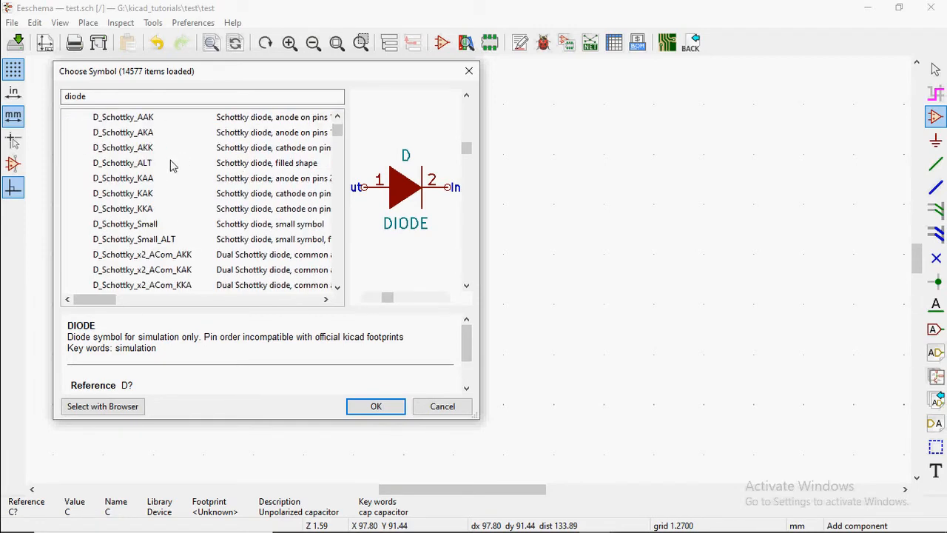
pyautogui.scroll(-6, 166, 220)
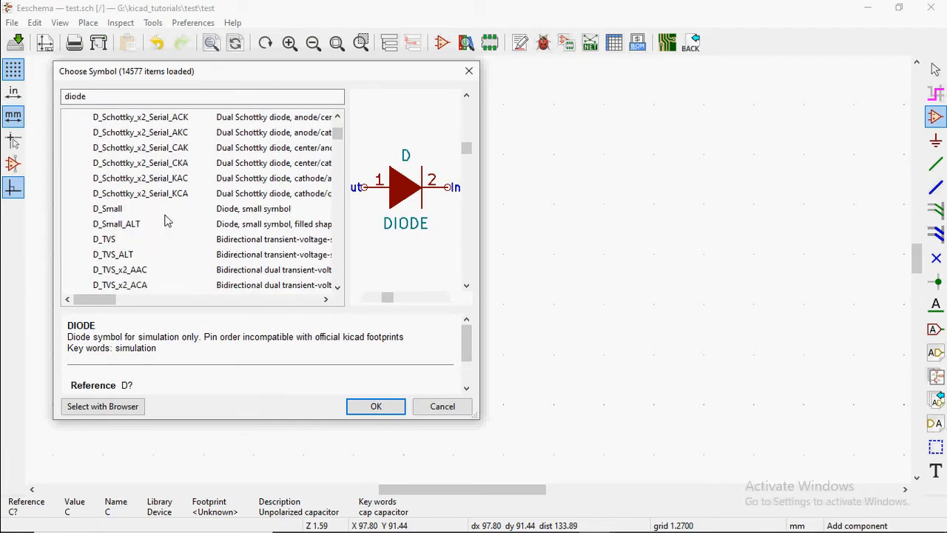
pyautogui.scroll(-1, 165, 221)
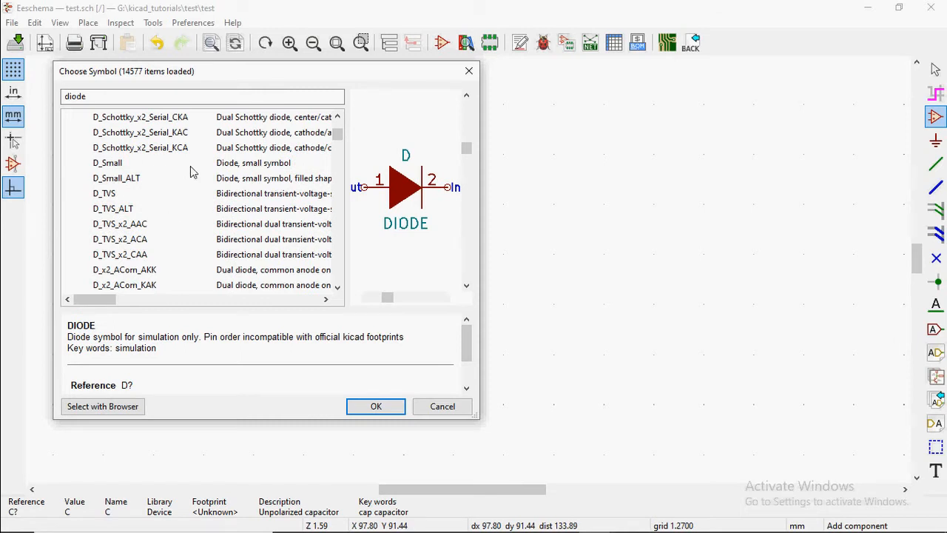
pyautogui.click(220, 165)
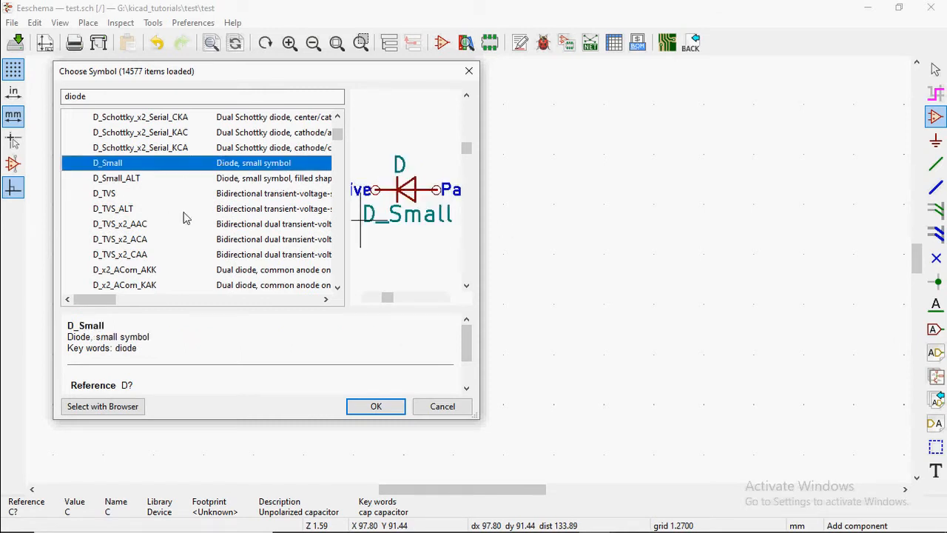
pyautogui.scroll(10, 185, 217)
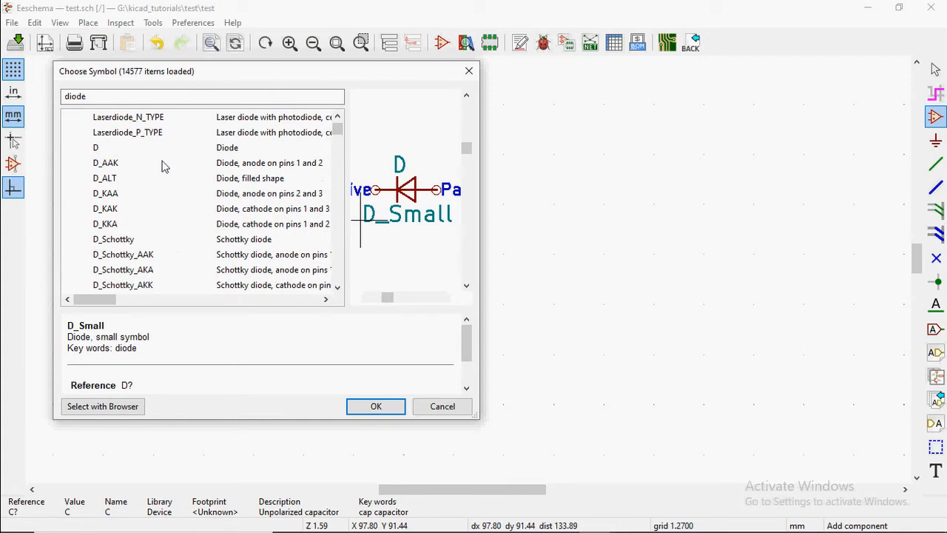
# Step: Place the generic diode symbol (D) from the Device library below the capacitor
pyautogui.click(133, 148)
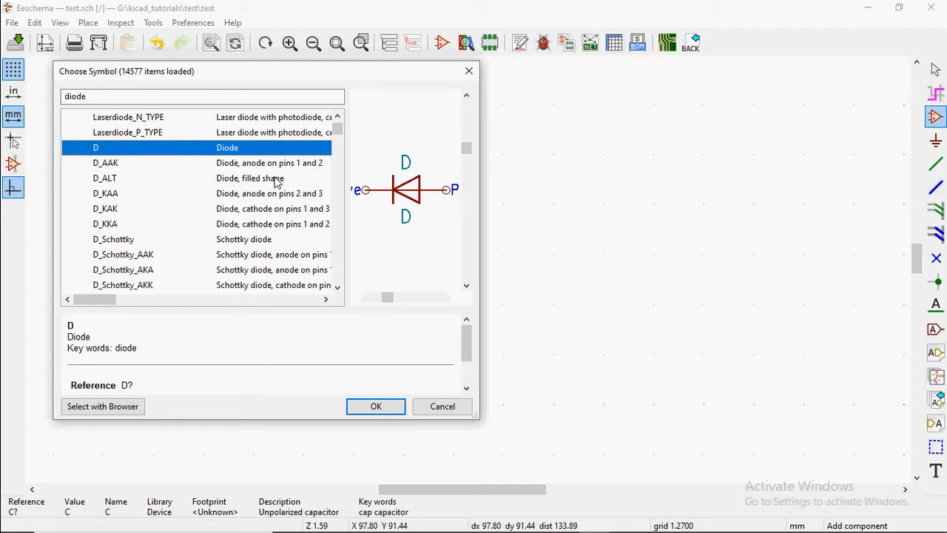
pyautogui.click(355, 407)
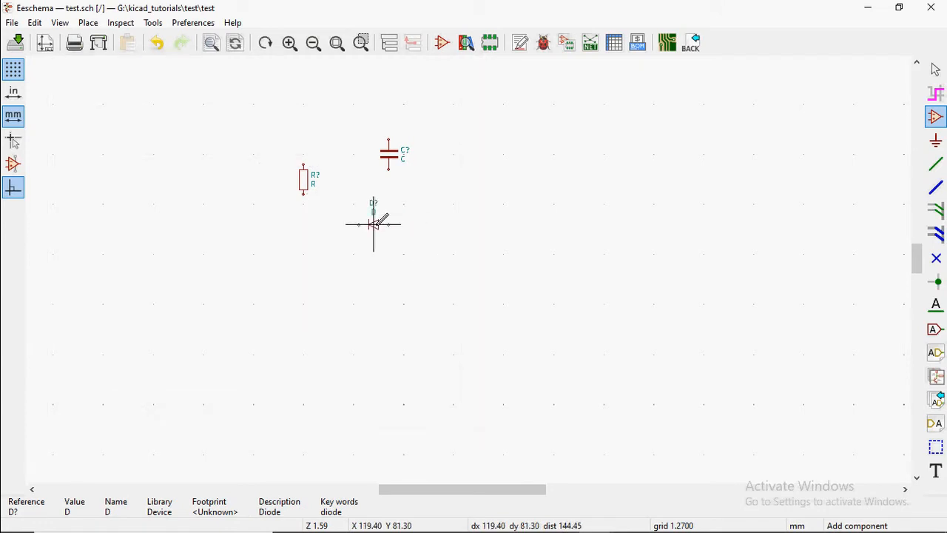
pyautogui.click(373, 223)
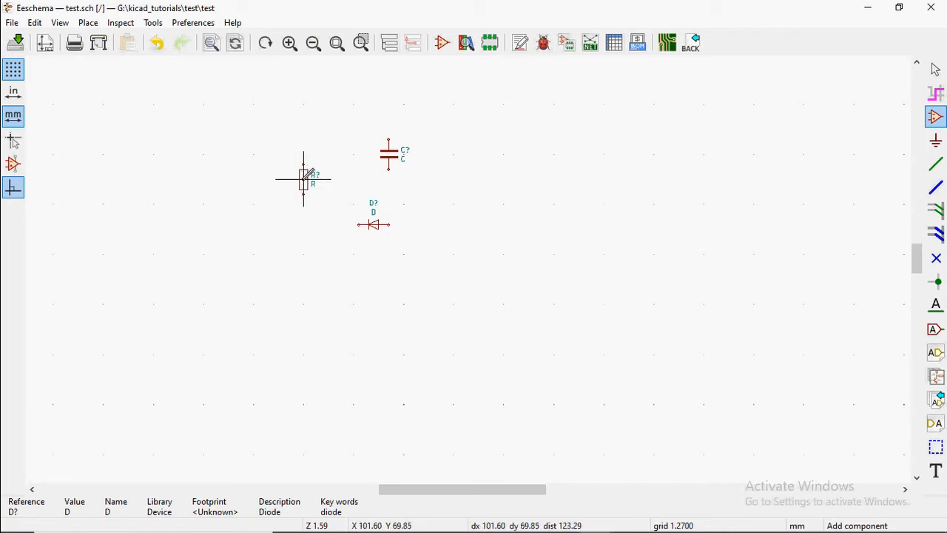
# Step: Copy the resistor symbol and place the duplicate directly below it, about 15 mm lower
pyautogui.press('m')
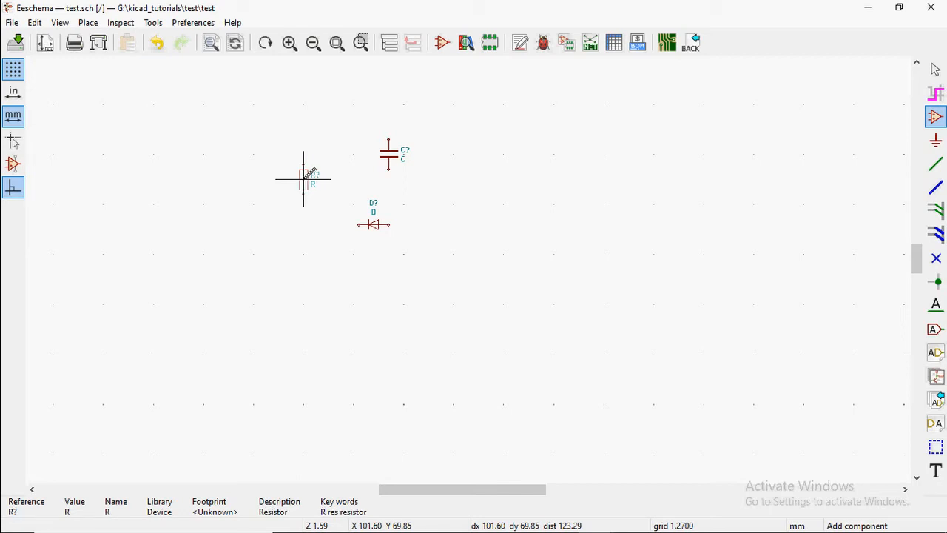
pyautogui.click(303, 178)
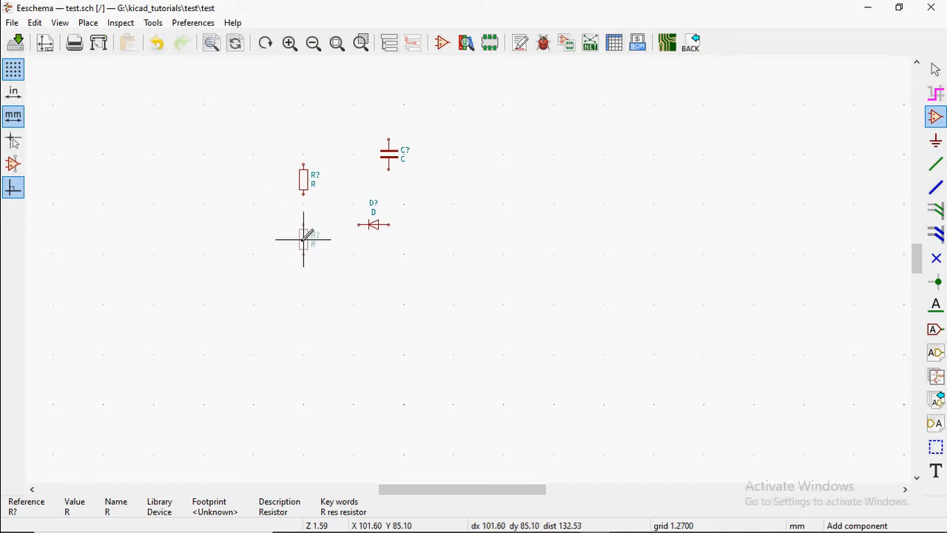
pyautogui.click(304, 238)
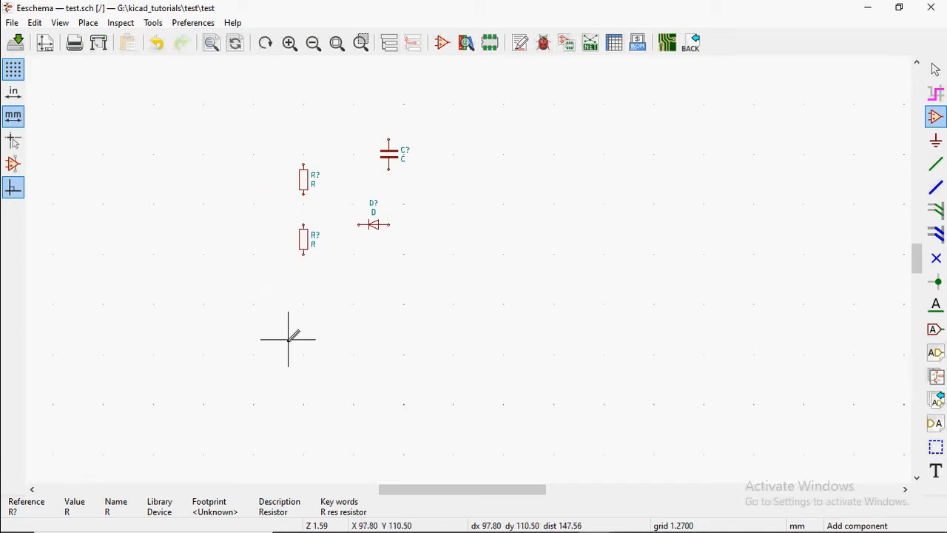
# Step: Copy the diode symbol and place the duplicate directly below it, about 10 mm lower
pyautogui.click(374, 224)
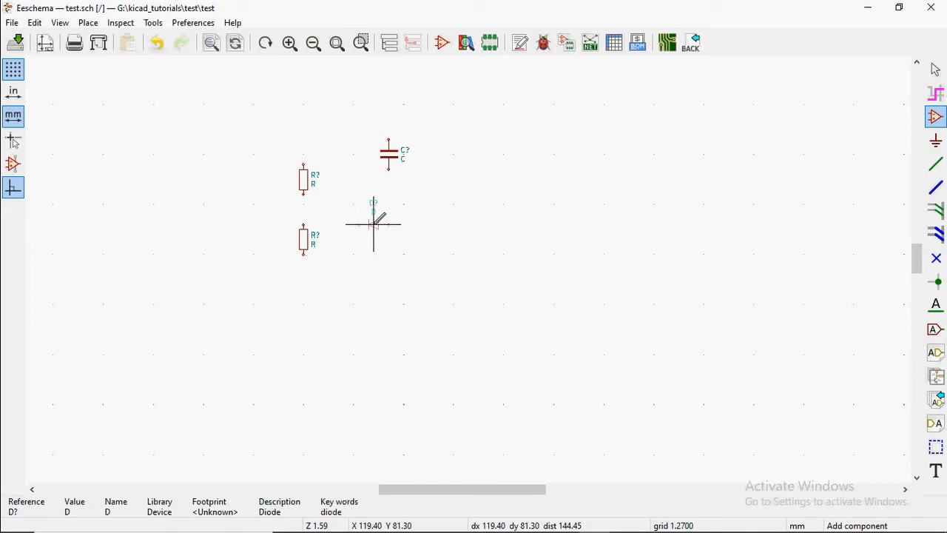
pyautogui.click(373, 223)
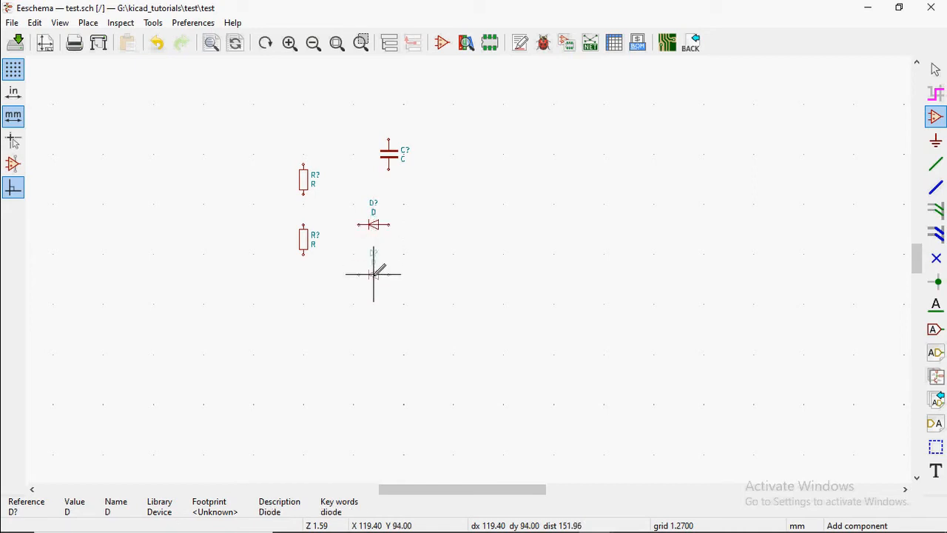
pyautogui.click(374, 264)
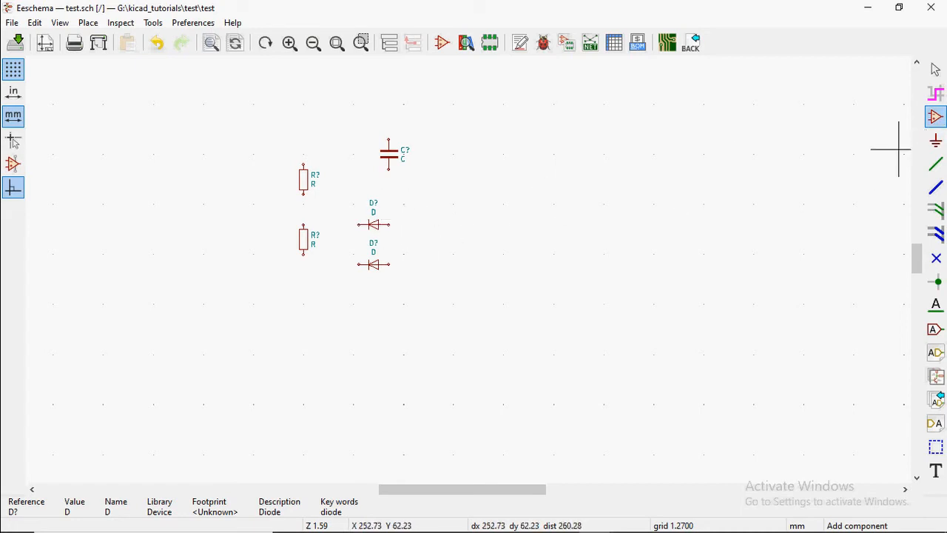
# Step: Move the capacitor down to the right of the two diodes, roughly level with the gap between them
pyautogui.click(929, 72)
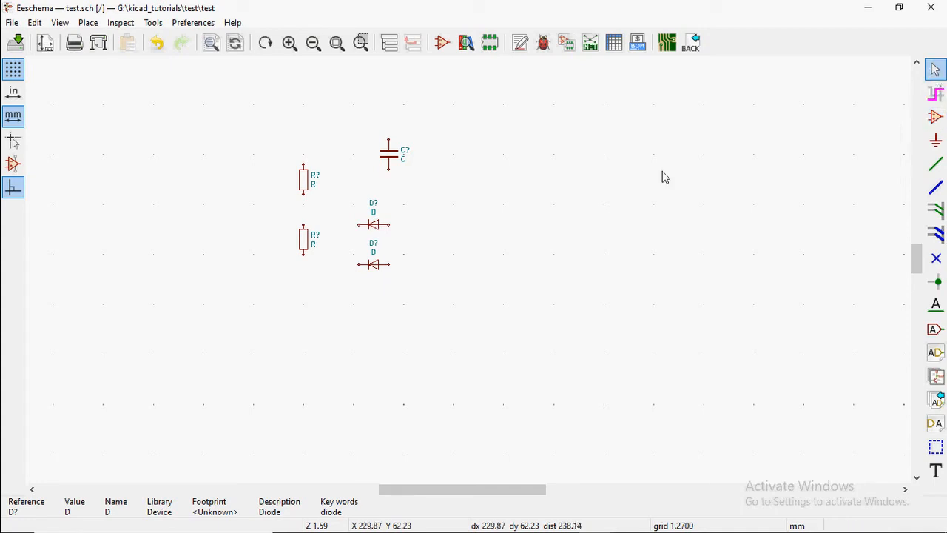
pyautogui.click(389, 157)
pyautogui.moveTo(389, 156); pyautogui.dragTo(450, 175)
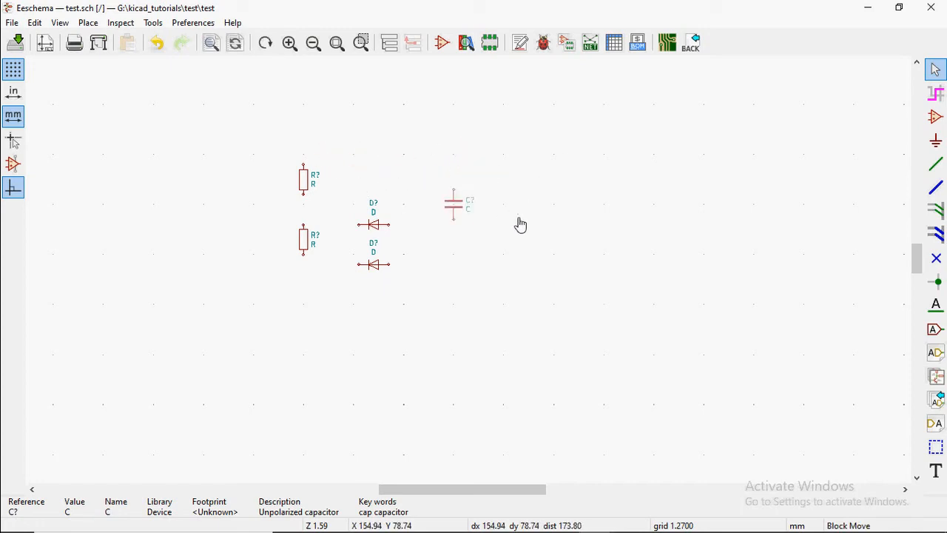
pyautogui.click(494, 252)
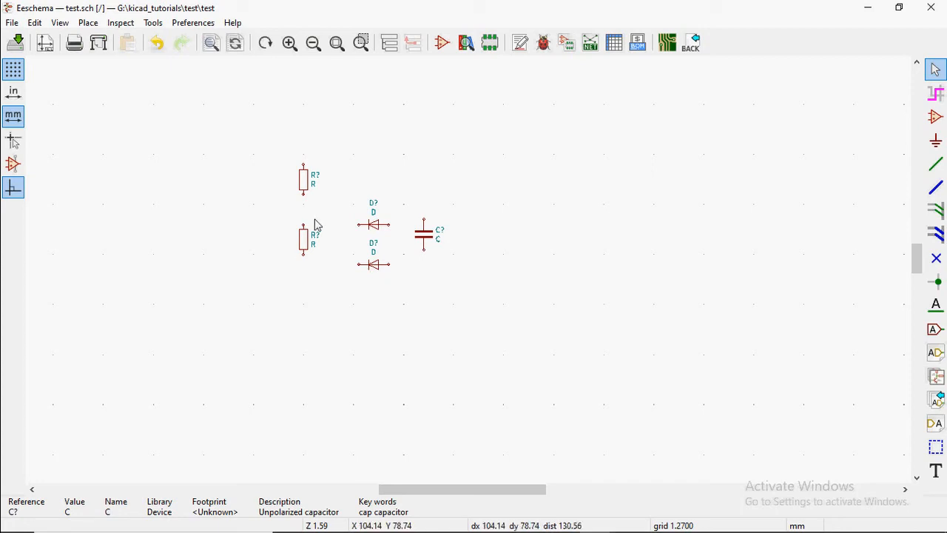
# Step: Wire the lower resistor's bottom pin to the lower diode's cathode, and its top pin to the upper resistor's bottom pin
pyautogui.click(937, 167)
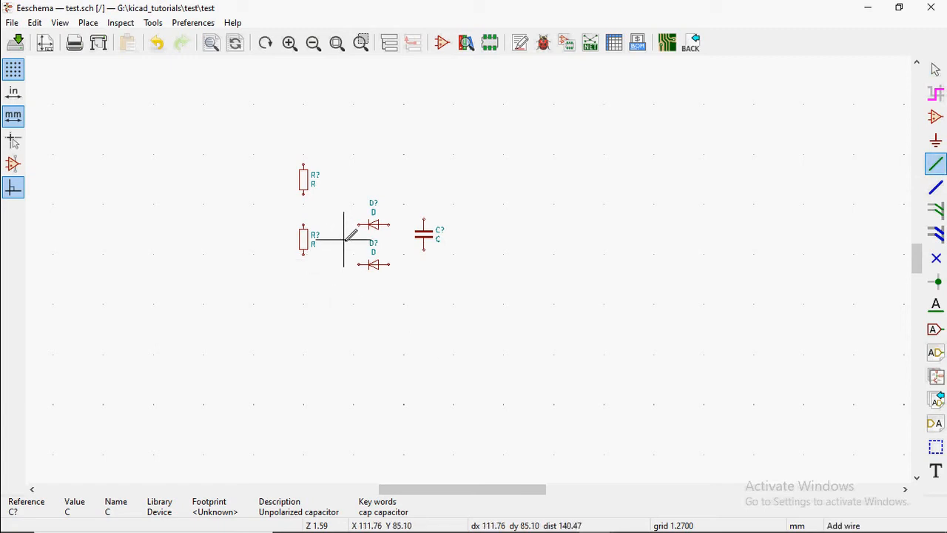
pyautogui.scroll(4, 348, 238)
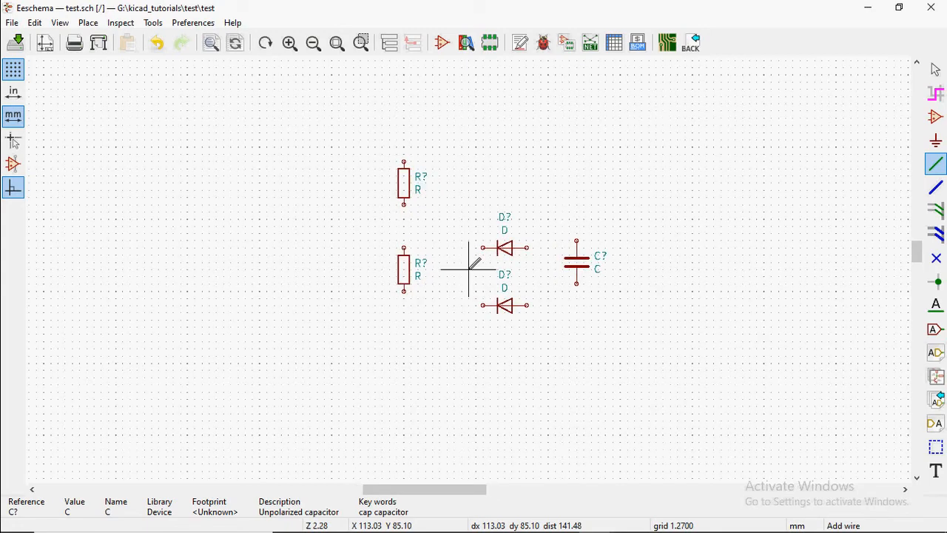
pyautogui.scroll(-1, 469, 268)
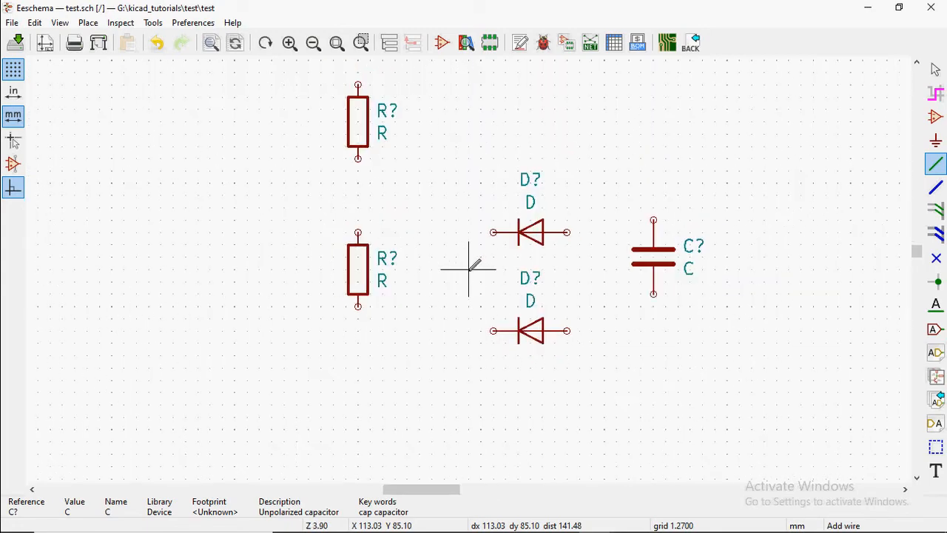
pyautogui.click(358, 305)
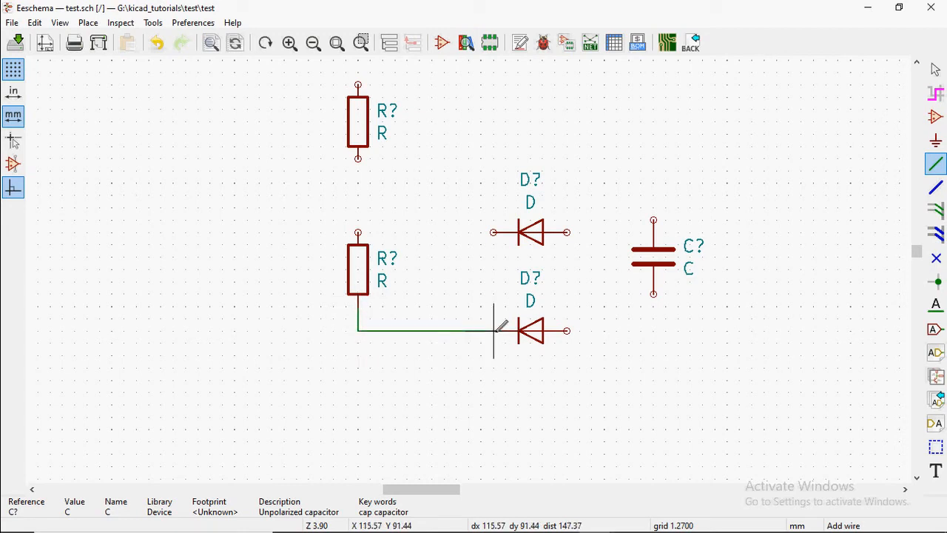
pyautogui.click(493, 331)
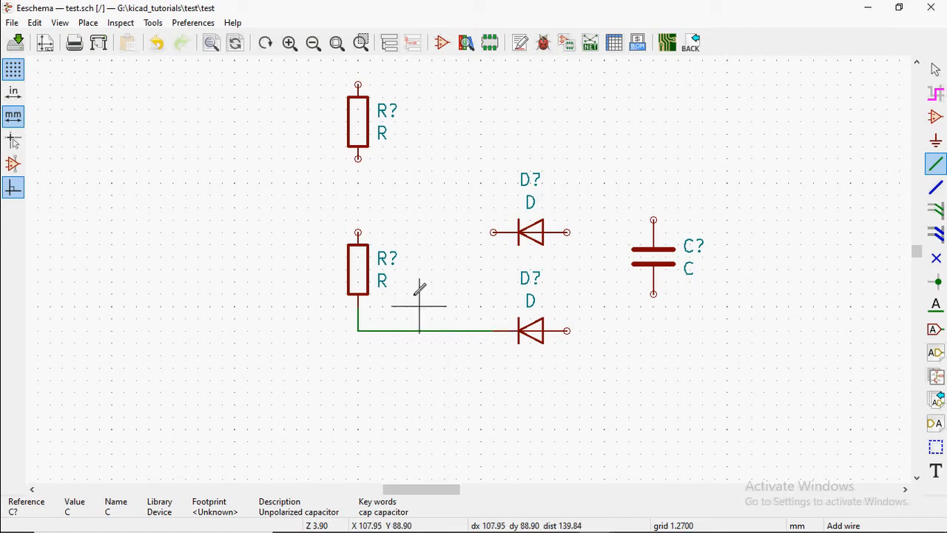
pyautogui.click(358, 232)
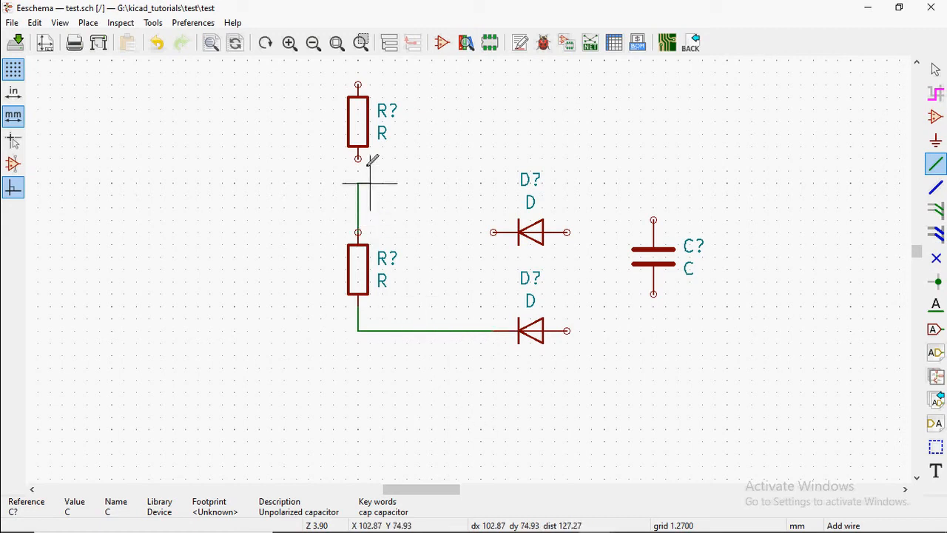
pyautogui.click(359, 157)
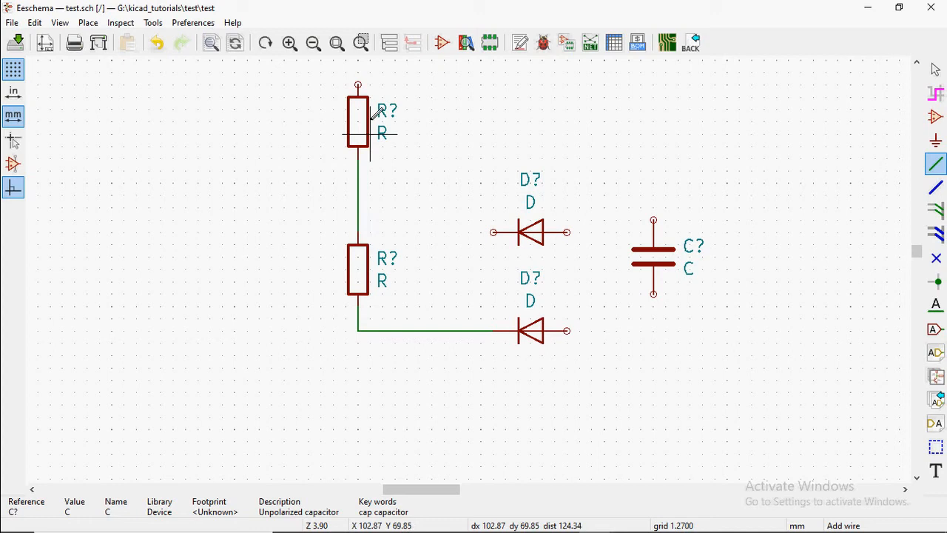
# Step: Wire the upper resistor's top pin to the upper diode's anode, and that diode's cathode to the capacitor's bottom pin
pyautogui.click(358, 83)
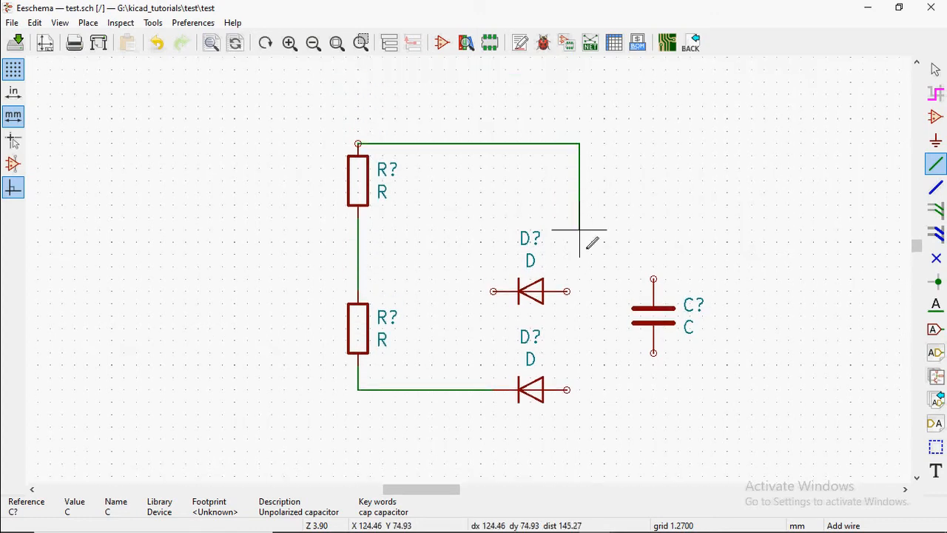
pyautogui.click(566, 291)
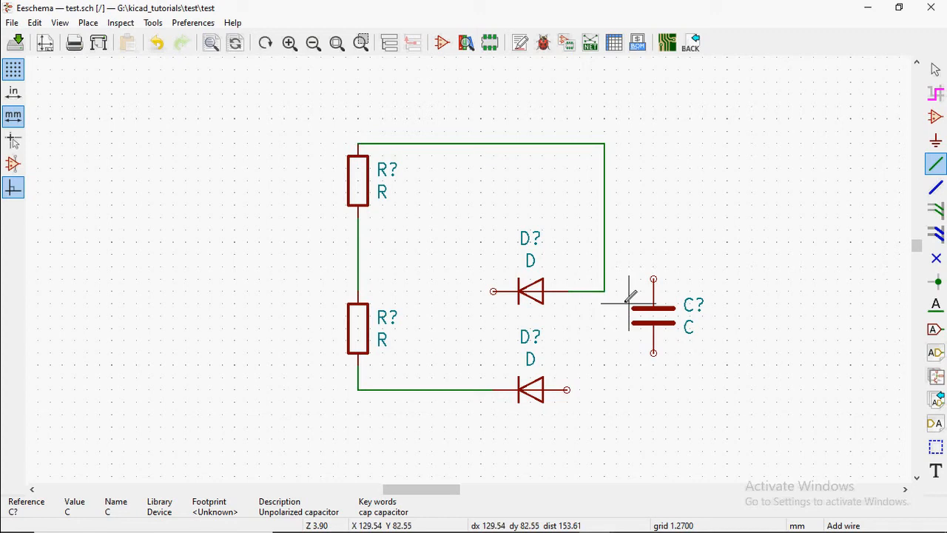
pyautogui.click(494, 291)
pyautogui.click(468, 340)
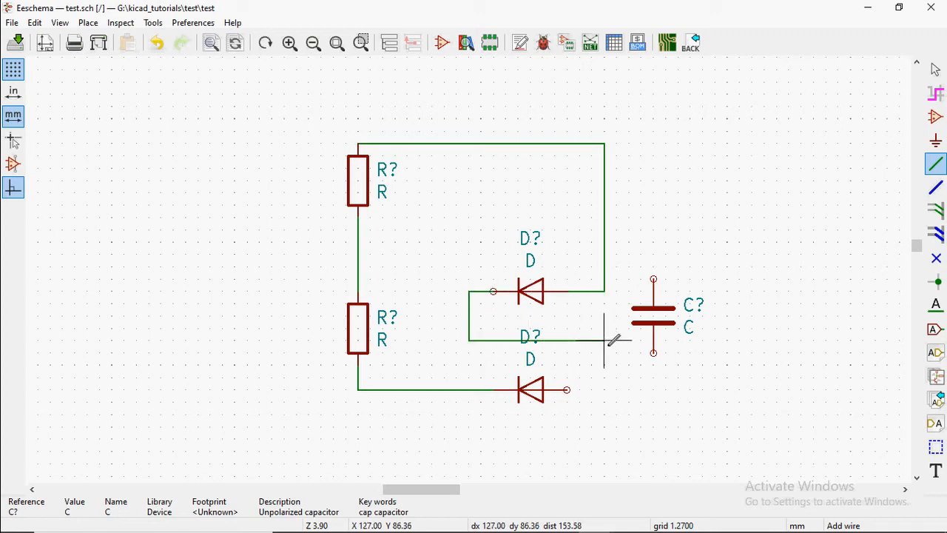
pyautogui.click(653, 353)
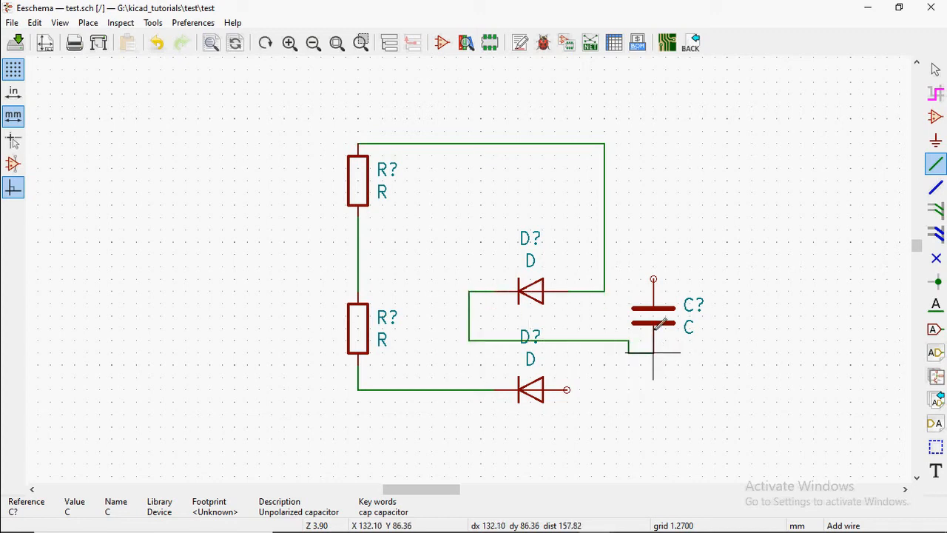
# Step: Wire the capacitor's top pin around its right side to the lower diode's anode
pyautogui.click(653, 279)
pyautogui.click(739, 242)
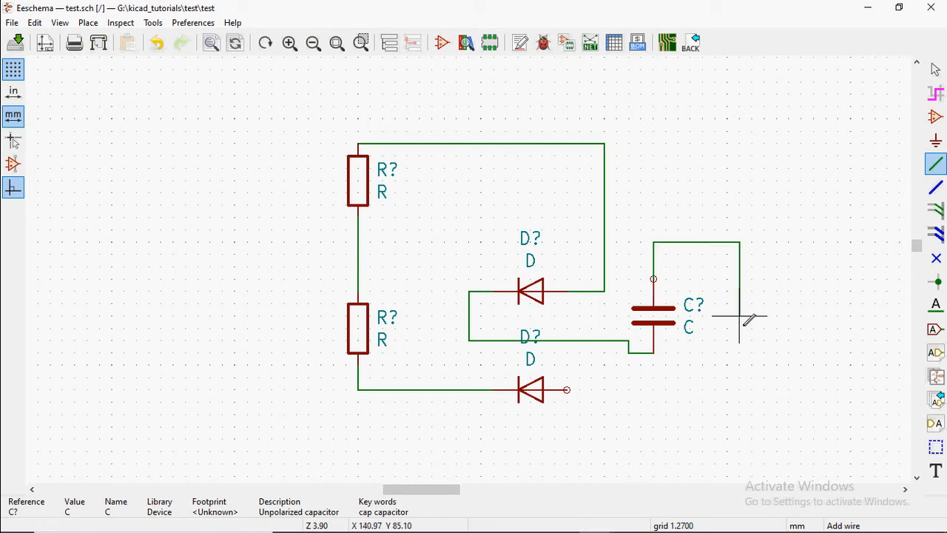
pyautogui.click(567, 389)
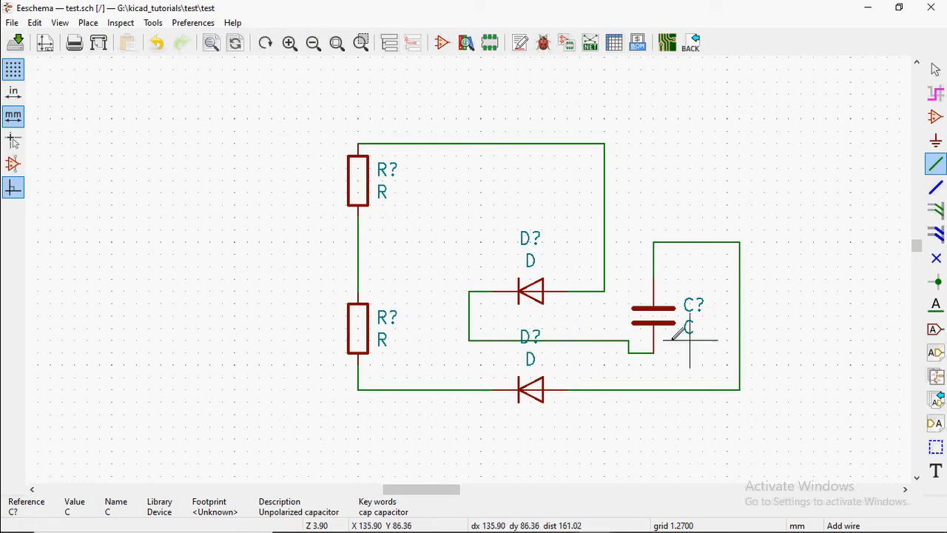
# Step: Annotate the entire schematic, keeping existing annotations and sorting components by X position
pyautogui.click(520, 44)
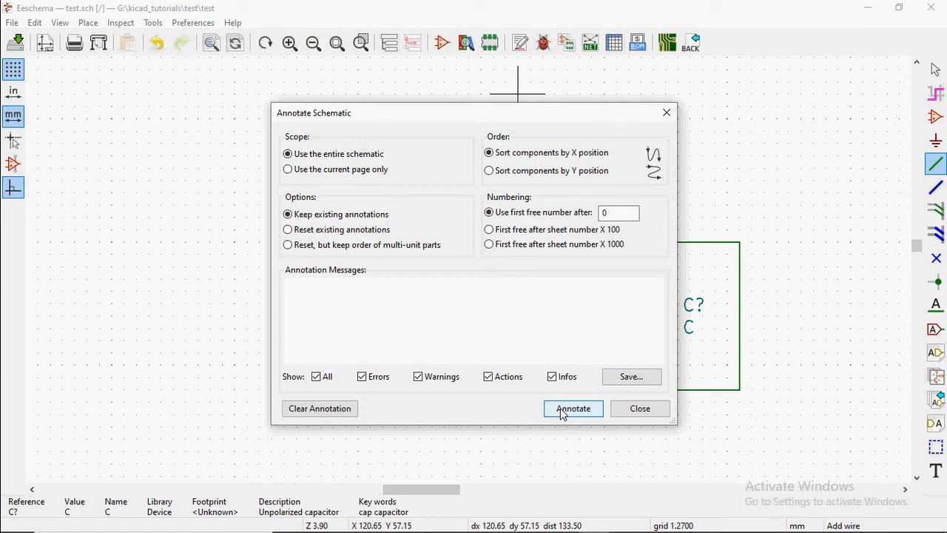
pyautogui.click(564, 411)
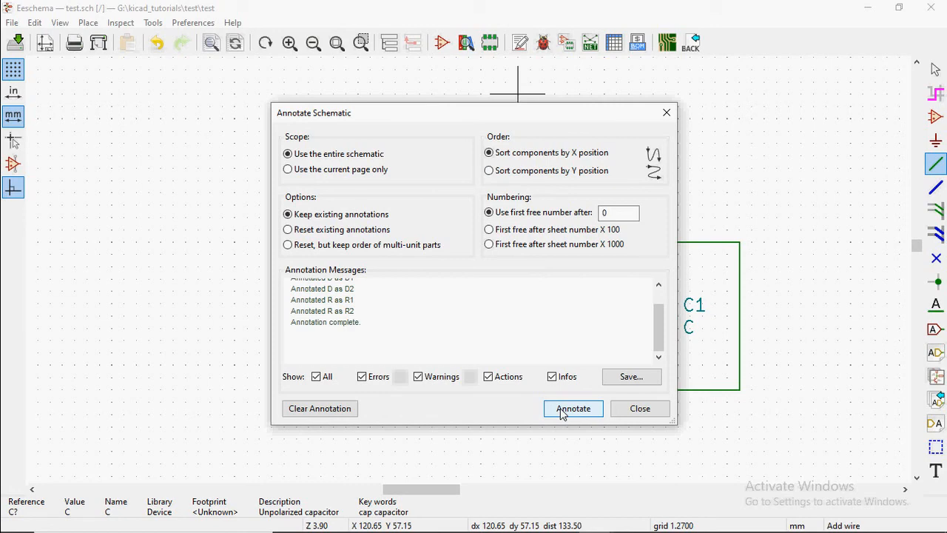
pyautogui.click(653, 412)
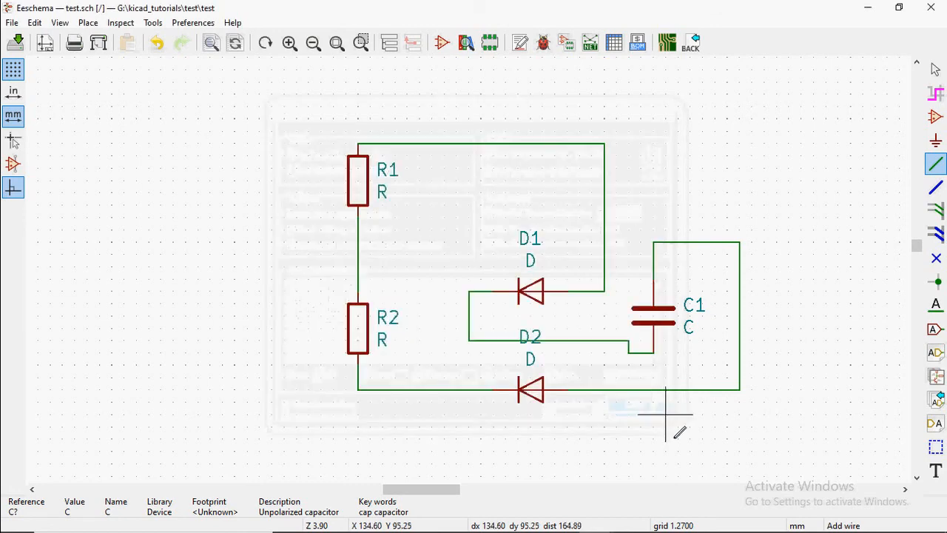